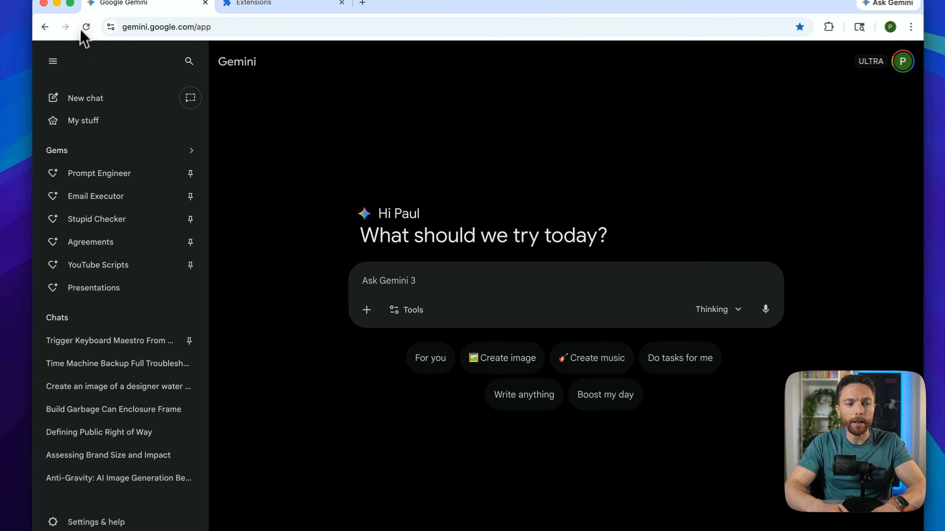
Reload the Gemini page and create two chat folders named Folder 1 and Folder 2.
click(98, 33)
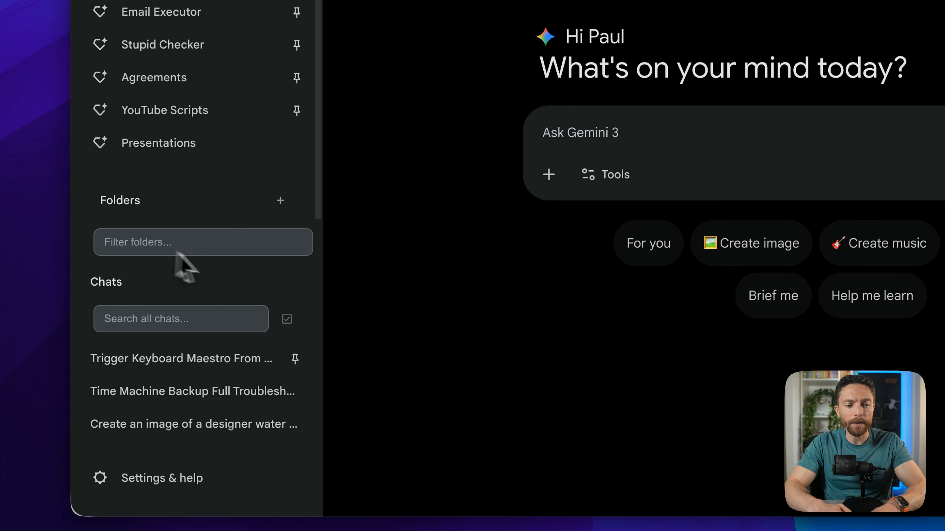
click(280, 200)
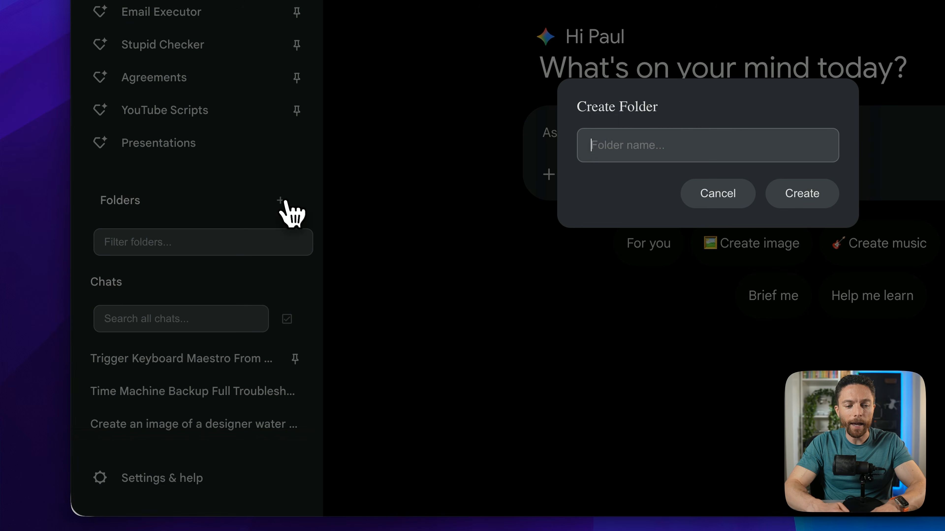
text(Folder 1)
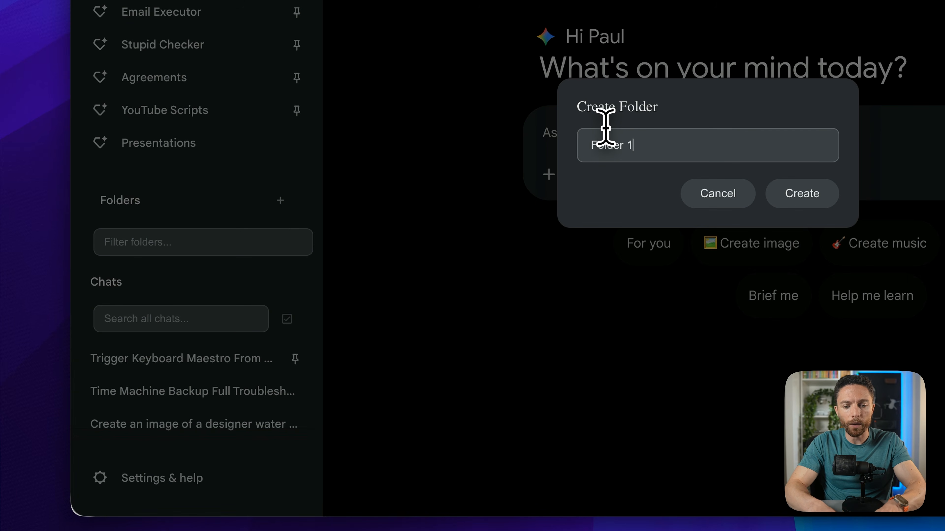
click(837, 195)
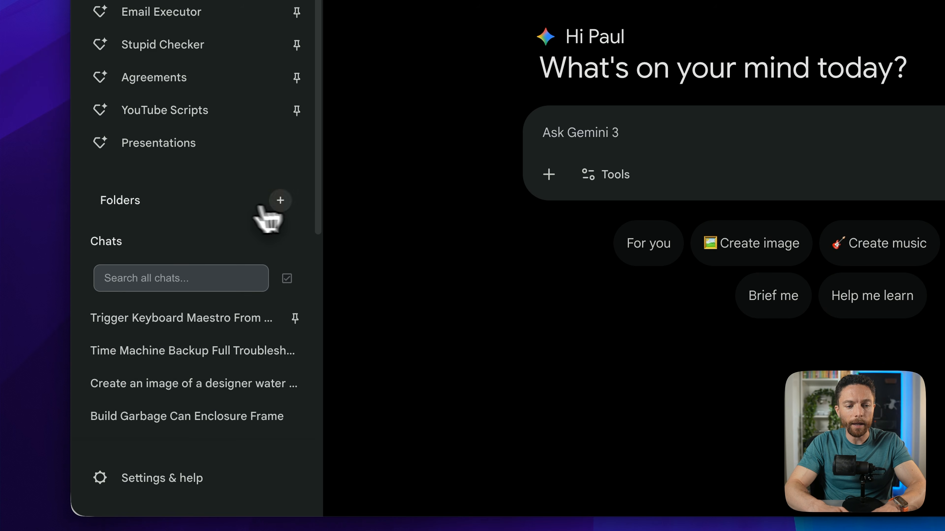
click(280, 201)
text(Folder 2)
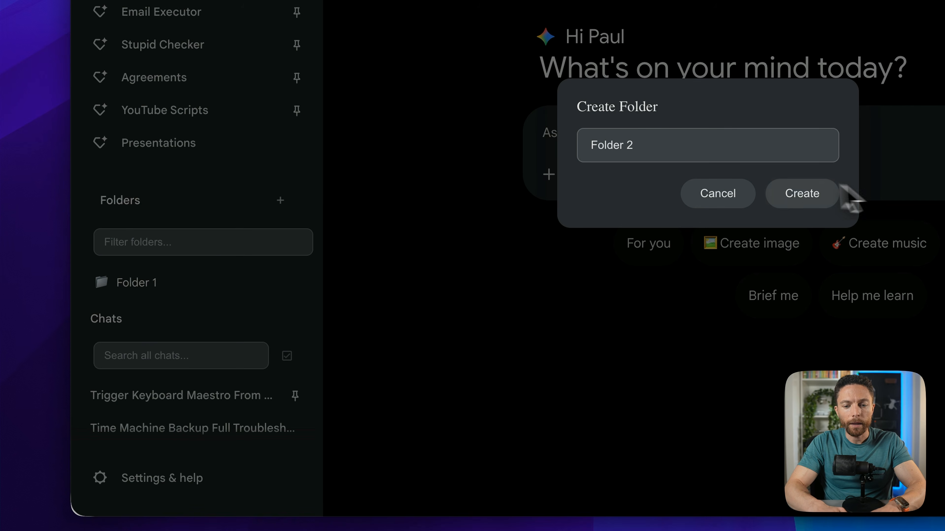
click(837, 194)
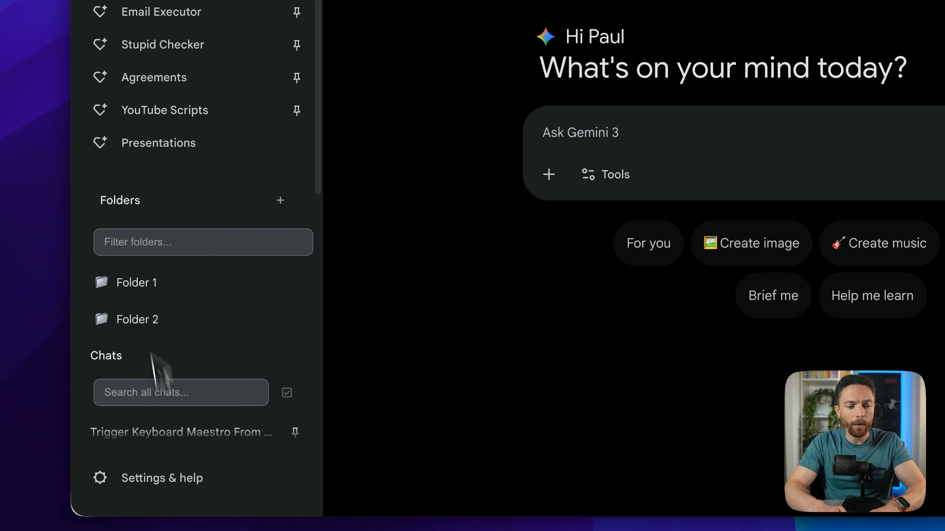
Move the Trigger Keyboard Maestro and Time Machine Backup chats into Folder 1, and open the Keyboard Maestro chat from there.
scroll(179, 391, down, 2)
drag(190, 372, 189, 212)
drag(191, 363, 201, 219)
click(183, 211)
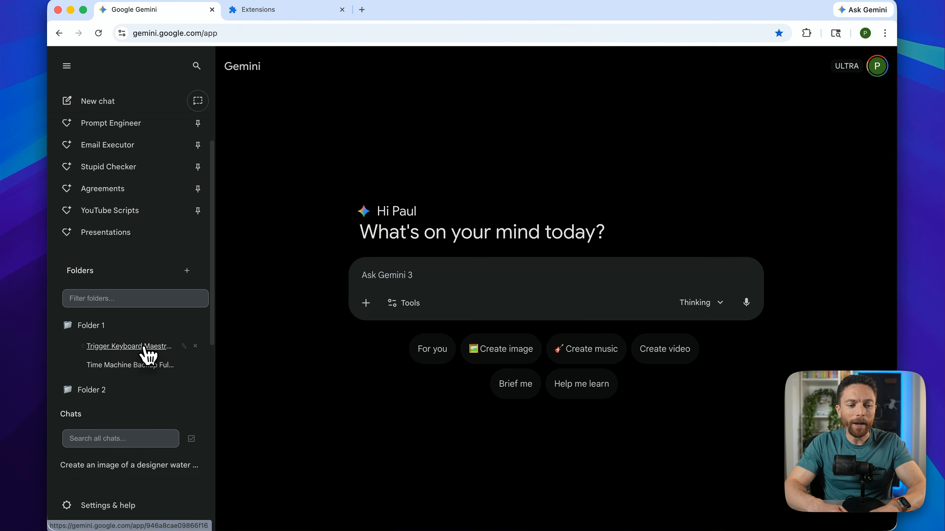
click(128, 346)
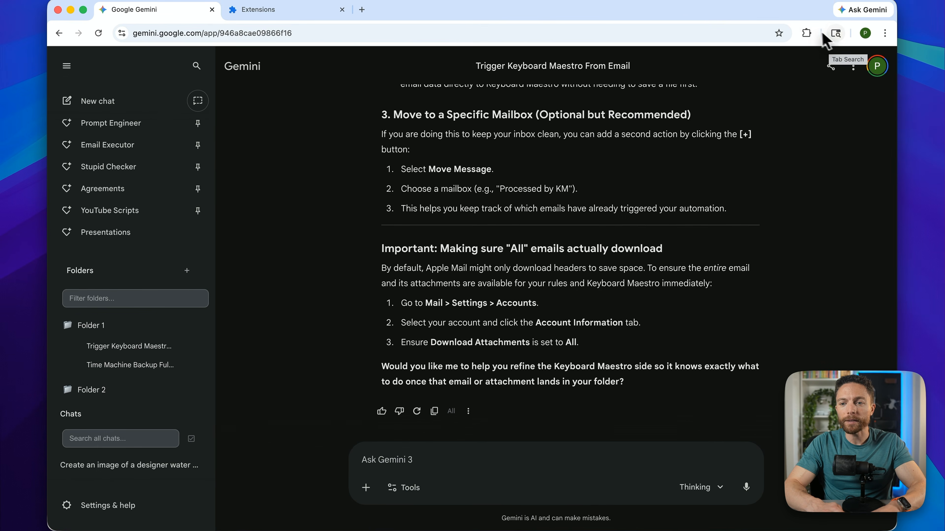
Pin the Gemini Architect extension in Chrome and open its settings.
click(807, 33)
click(768, 118)
click(786, 34)
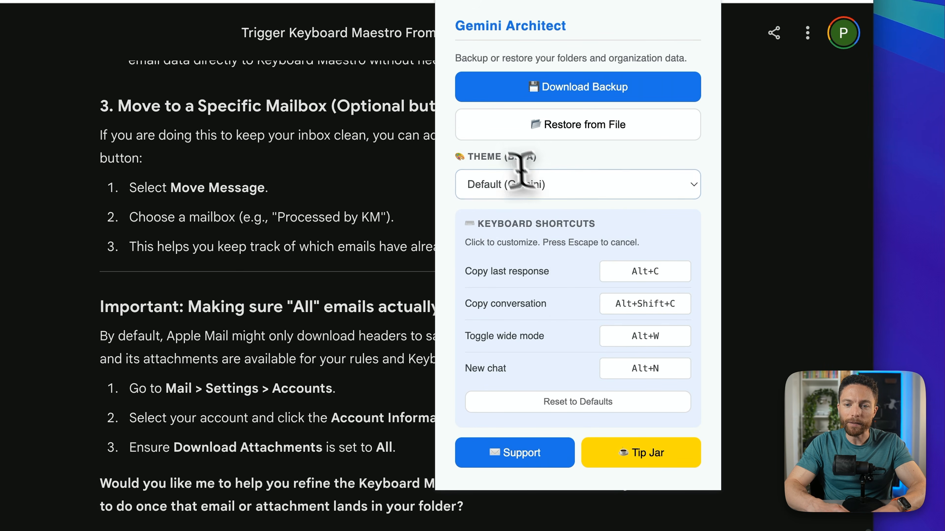
Try the Terminal theme on Gemini, switch back to Default (Gemini), and close the extension settings.
click(680, 185)
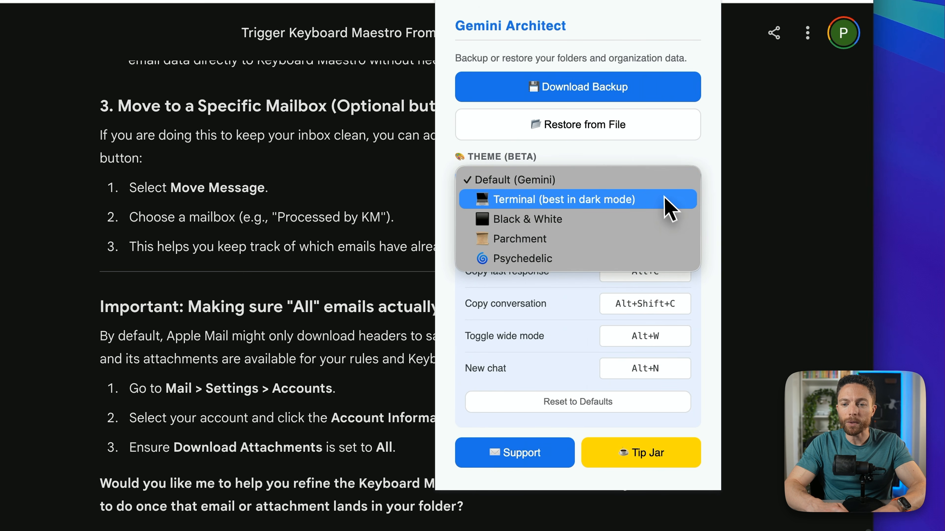
click(682, 199)
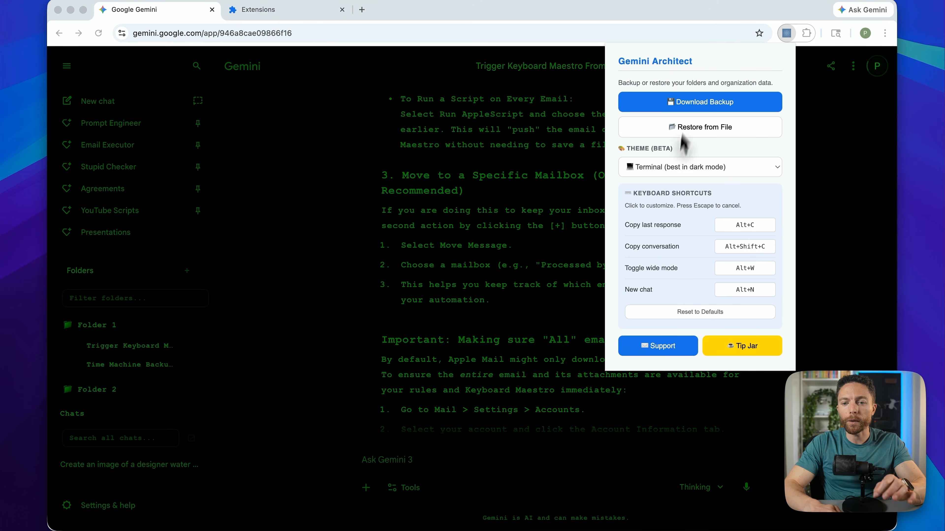
click(711, 169)
click(700, 149)
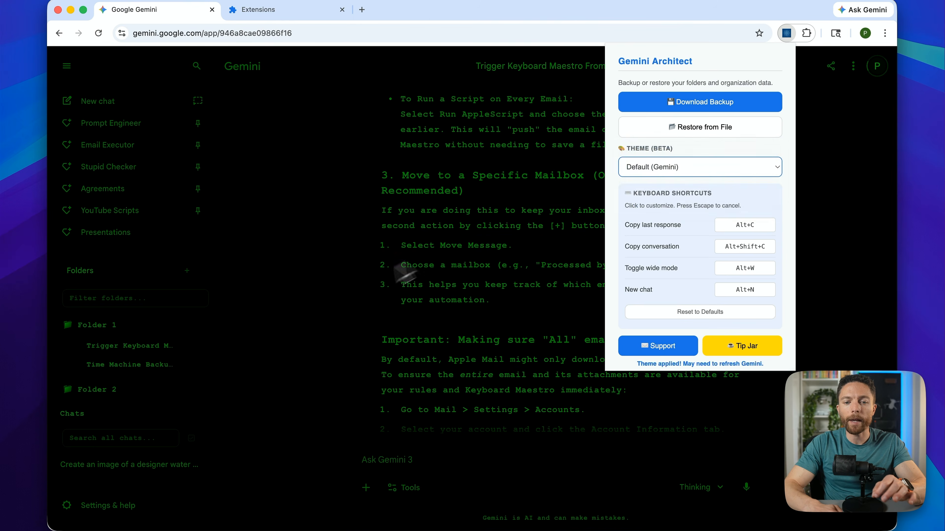
click(426, 276)
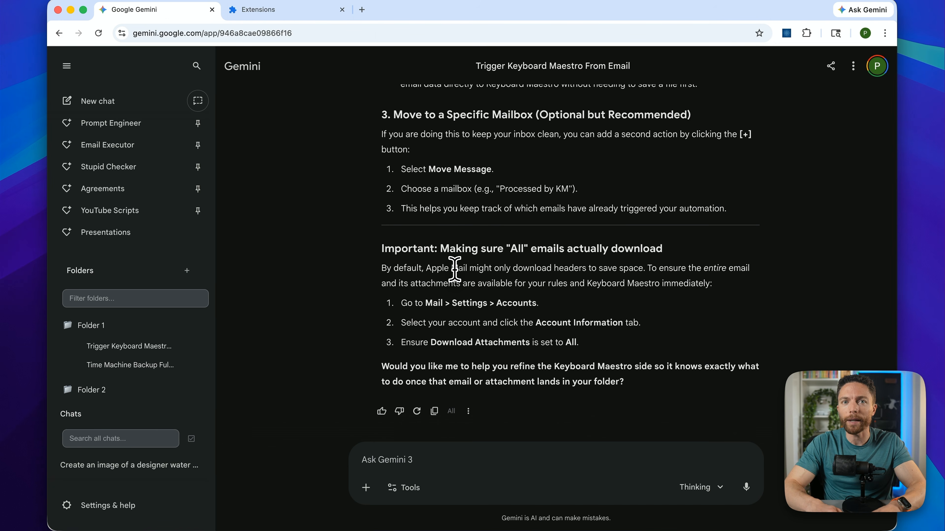
Switch to Claude Cowork, create a GPT Focus folder inside FrankBot as the working folder, and always allow Claude to change its files.
key(super+Tab)
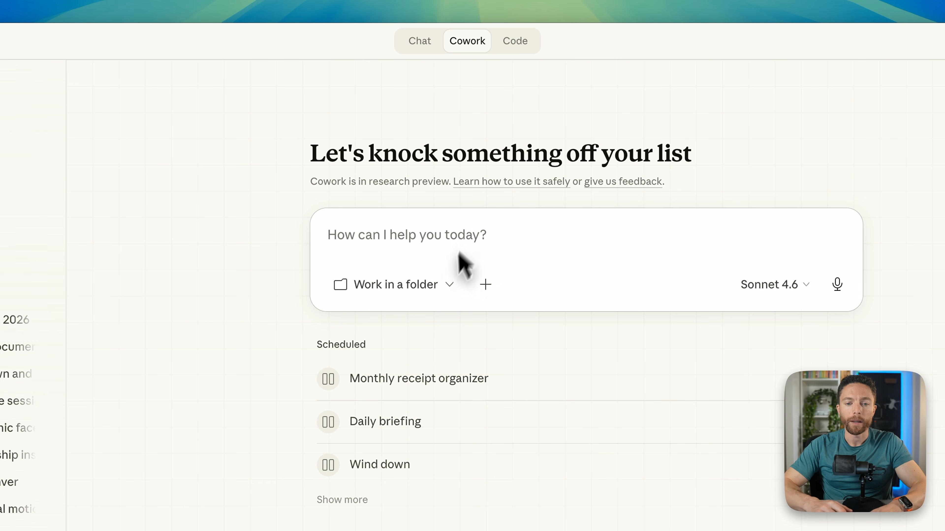
click(452, 292)
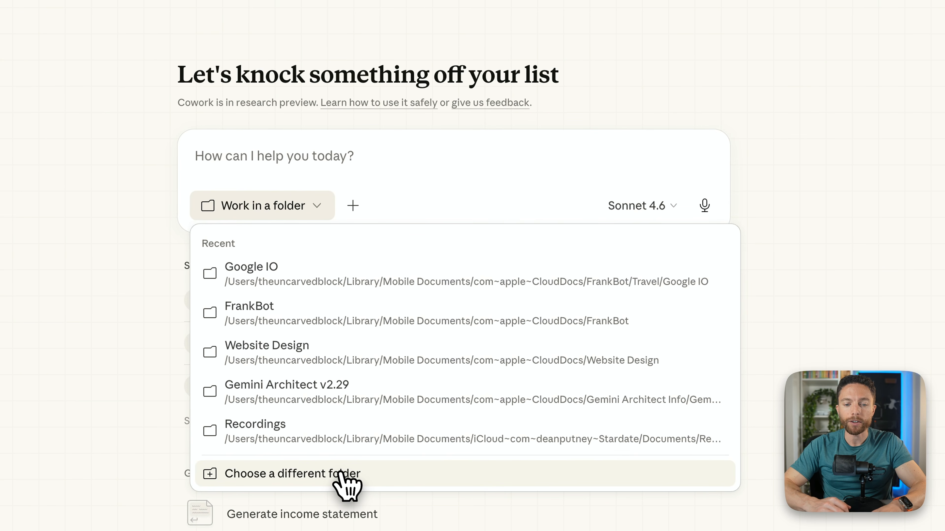
click(344, 481)
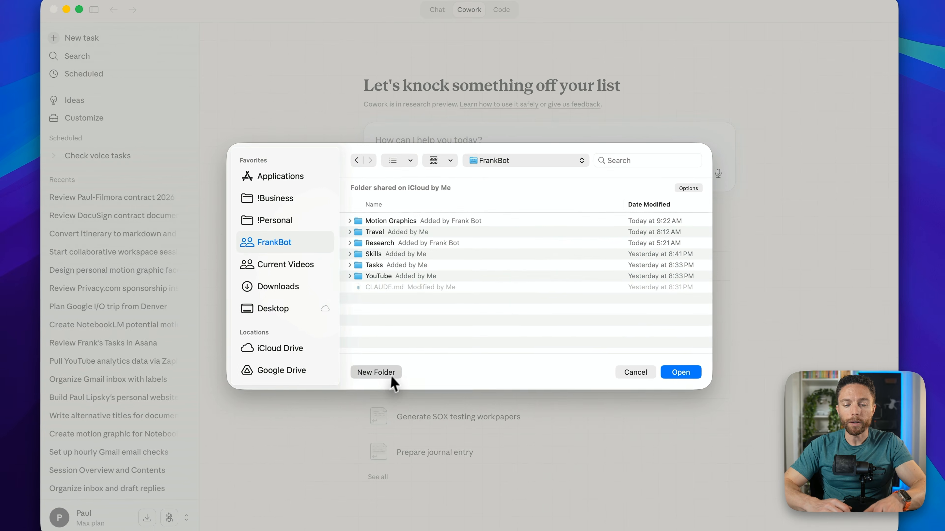
click(395, 369)
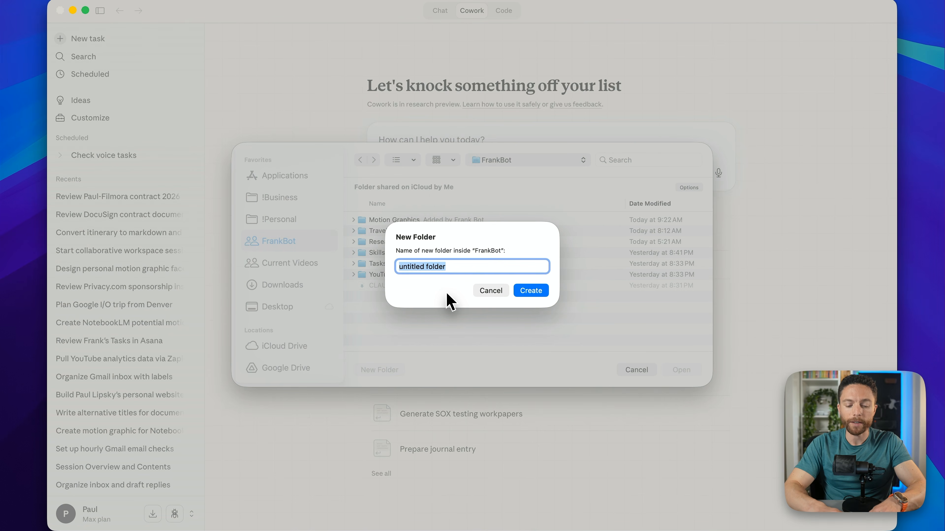
text(GPT Focus)
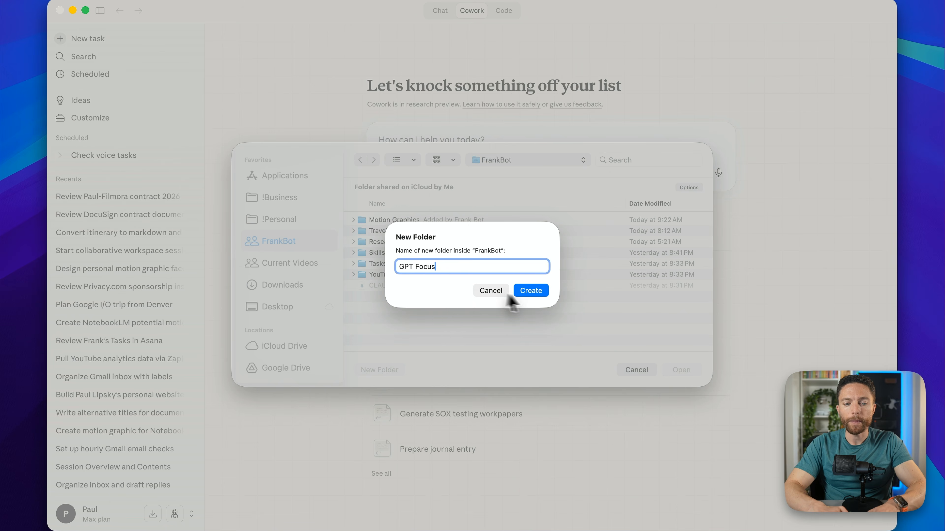
click(535, 294)
click(695, 372)
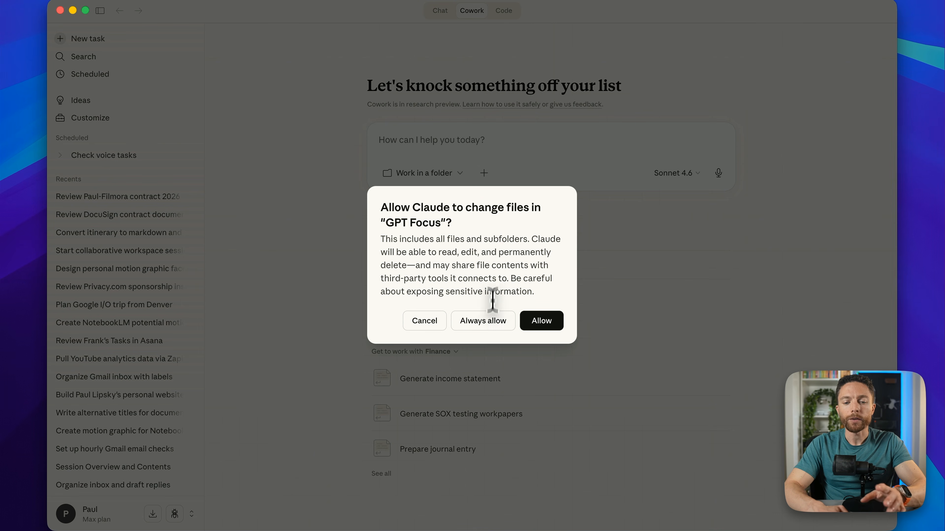
click(482, 320)
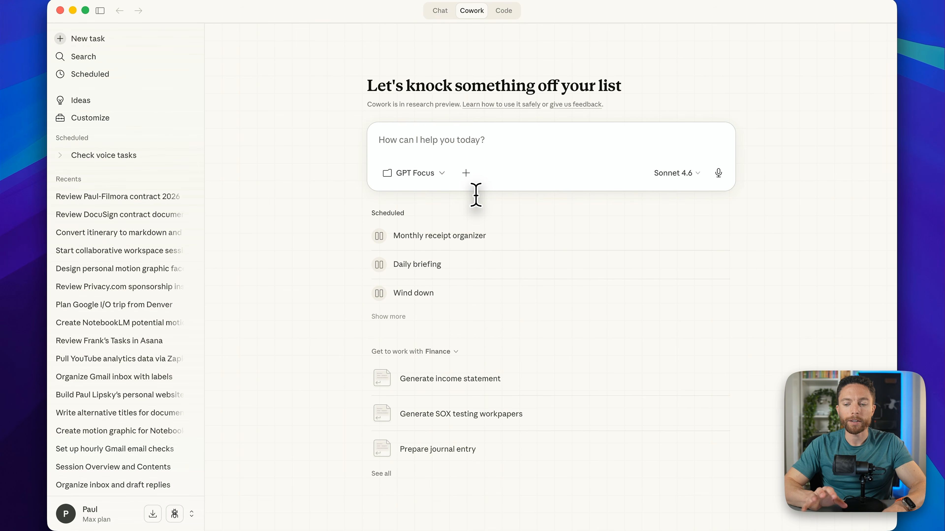
Switch to ChatGPT in Chrome and examine the distracting page elements, such as the model picker and the heading above the chat box.
key(super+Tab)
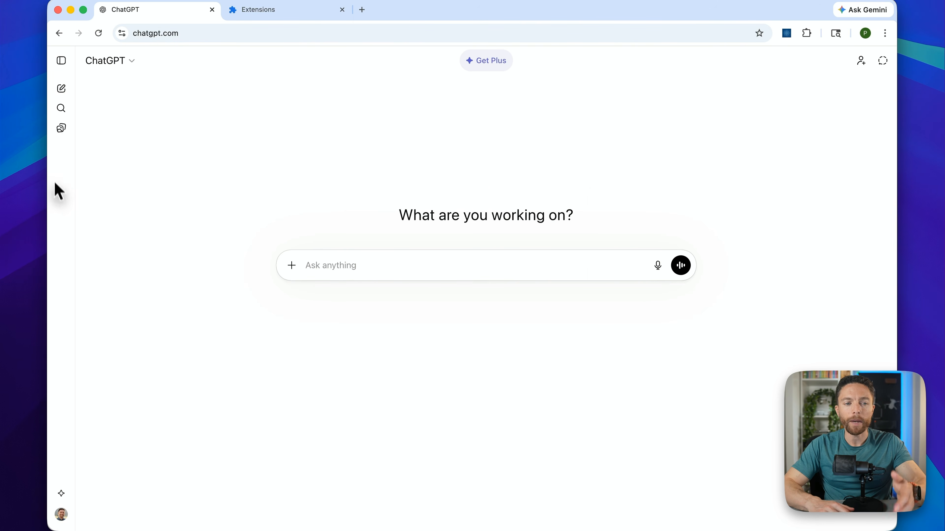
click(128, 61)
click(394, 163)
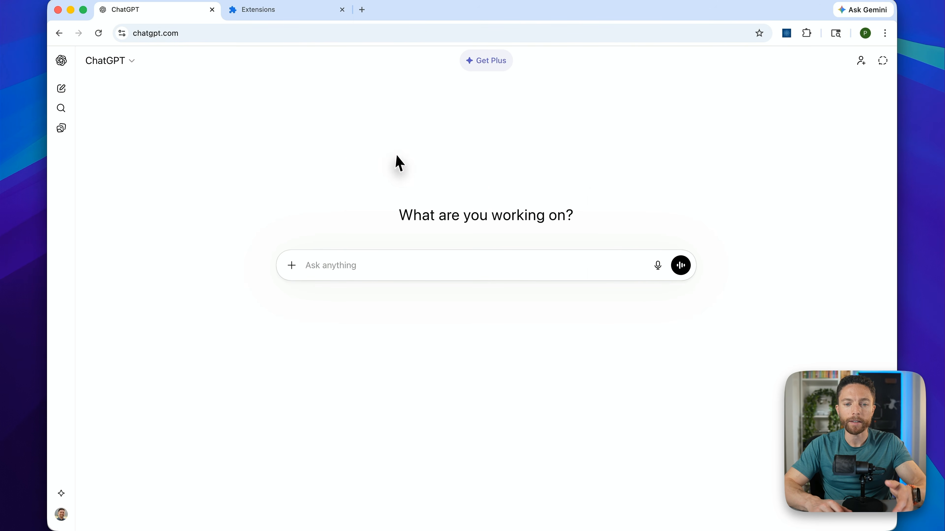
drag(407, 211, 595, 211)
click(536, 105)
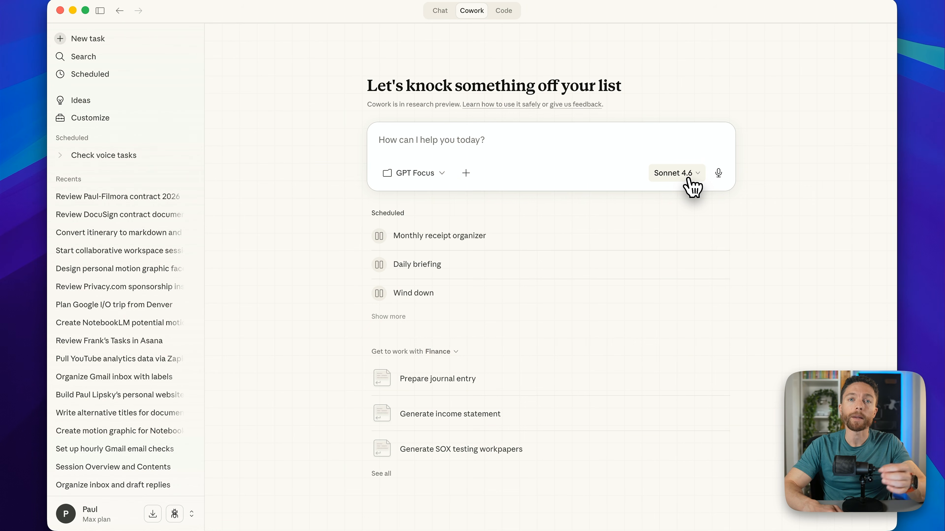
In Claude, choose Sonnet 4.6 and write a prompt for a Chrome extension named after the folder, with its files in a v1 sub-folder.
click(689, 179)
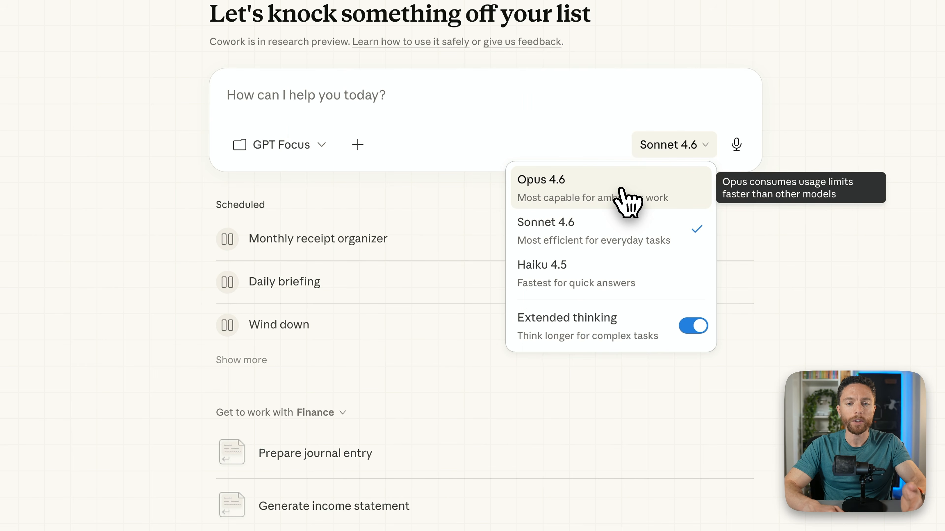
click(633, 234)
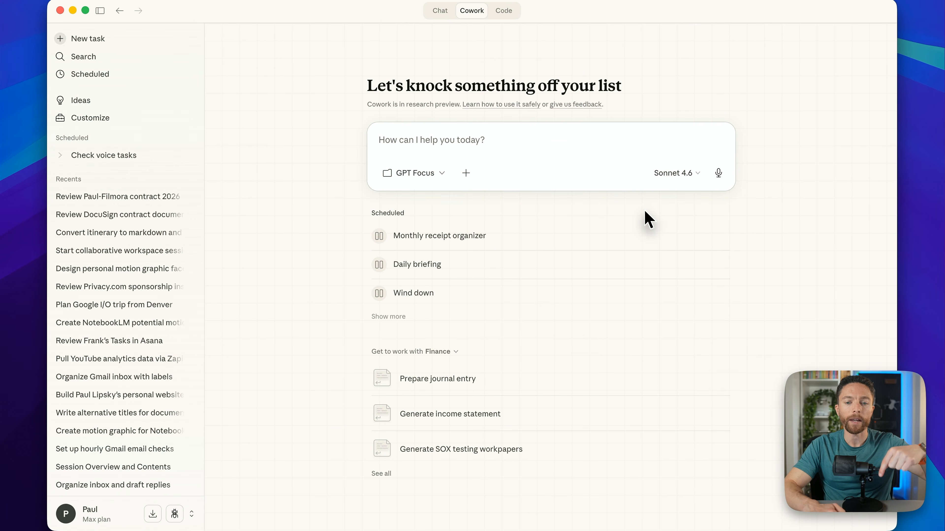
click(517, 135)
text(You are to create a Chrome Extension for me. The name of the extension is the name of this folder. Create a sub-folder that will be used to store all the files for the extension (manifest, etc). That sun-folder should be named the name of the extension v1. Here is the extension I want you to build:)
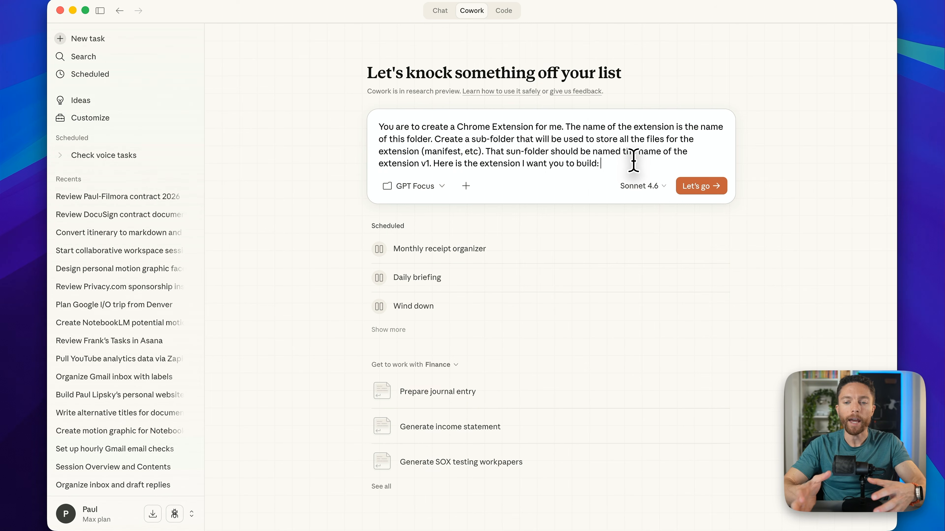
Add a ChatGPT.com focus mode hiding the menu bar, model picker, upgrade ad, top-right menu and heading message to the prompt, and submit it.
key(super+Tab)
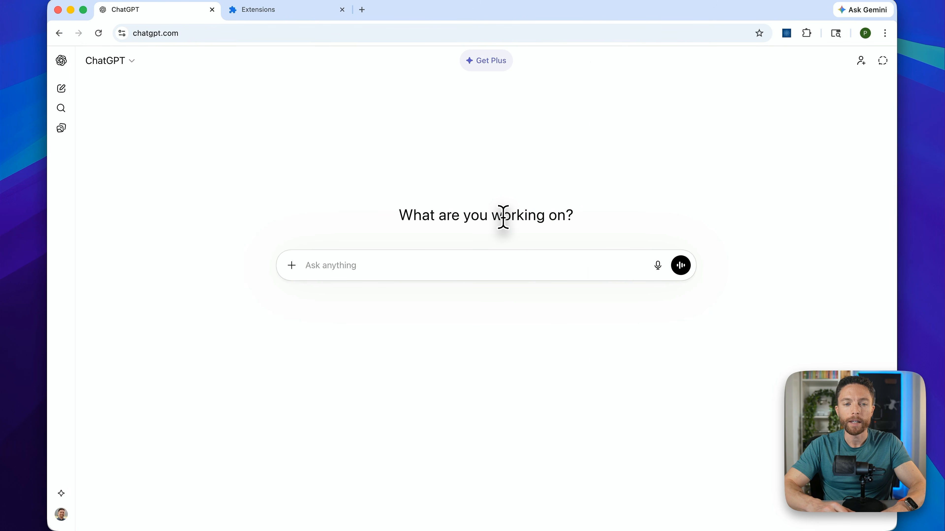
key(super+Tab)
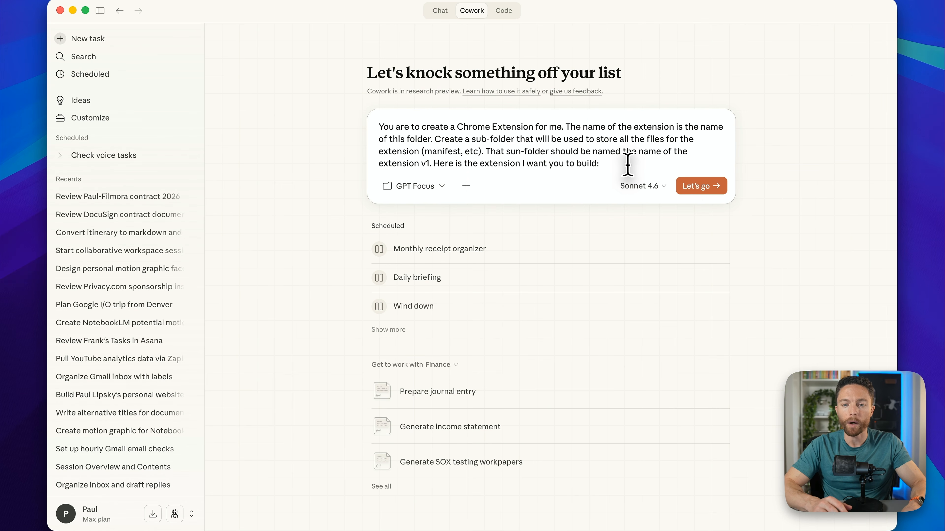
key(ctrl+Up)
click(340, 128)
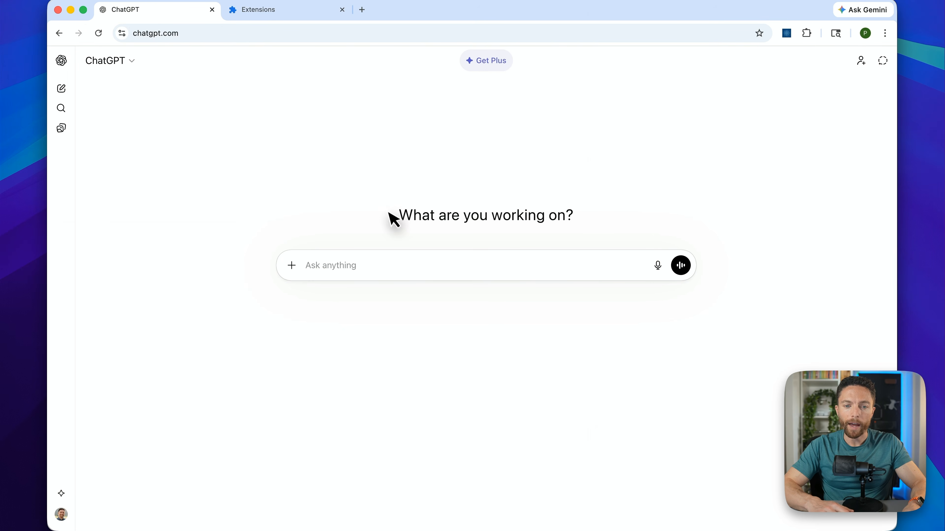
drag(400, 214, 614, 227)
click(617, 228)
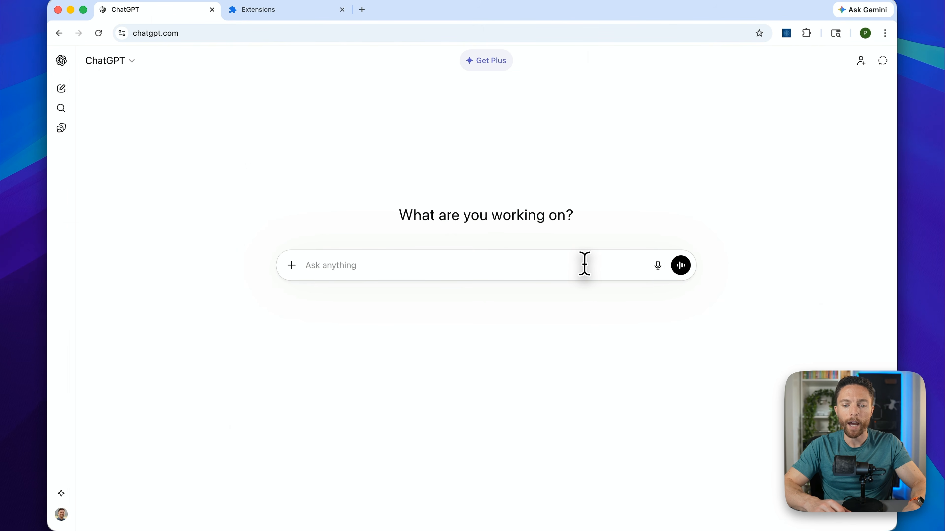
key(super+Tab)
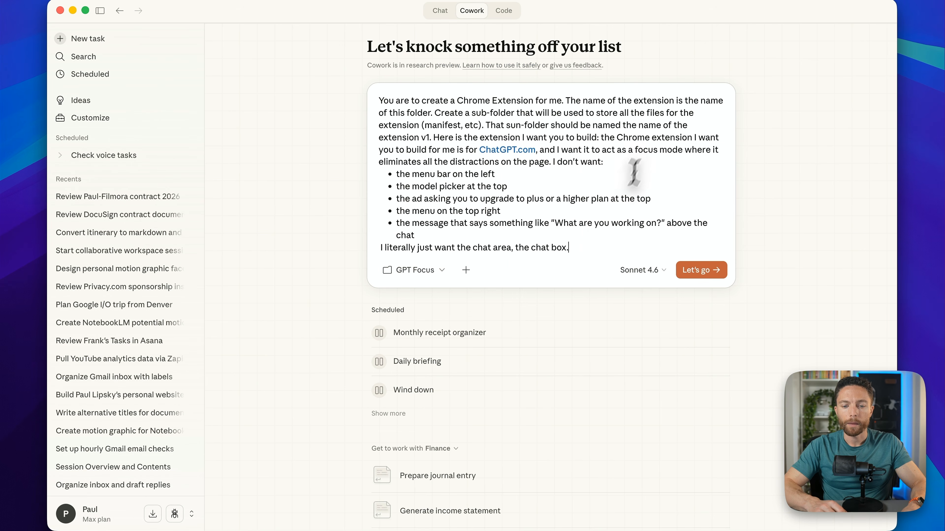
click(704, 275)
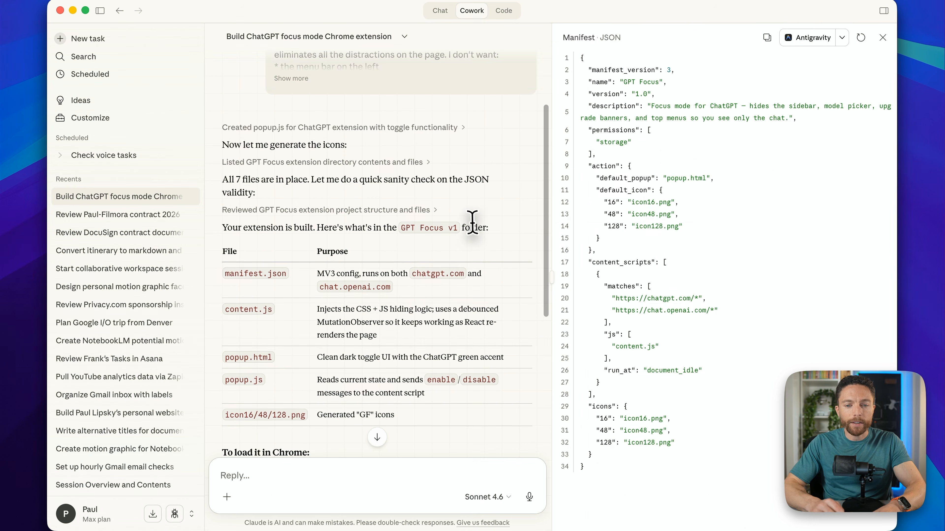
Review Claude's file summary and Chrome loading instructions, and switch to Finder to view the GPT Focus v1 folder.
scroll(472, 221, down, 2)
scroll(472, 221, down, 5)
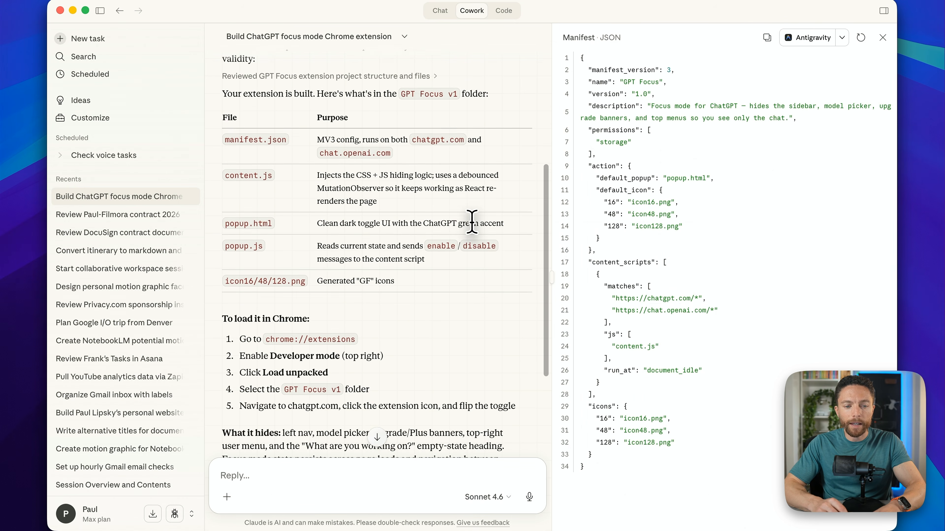
scroll(471, 222, down, 10)
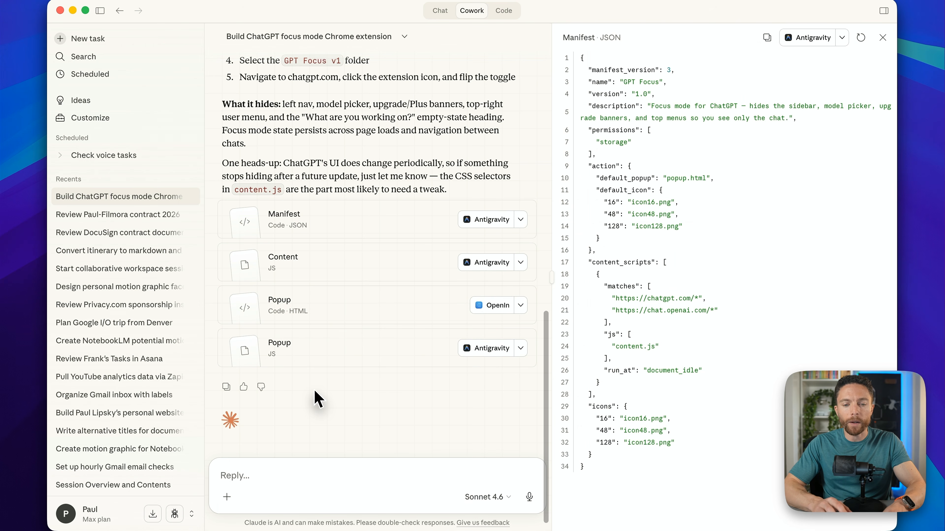
key(super+Tab)
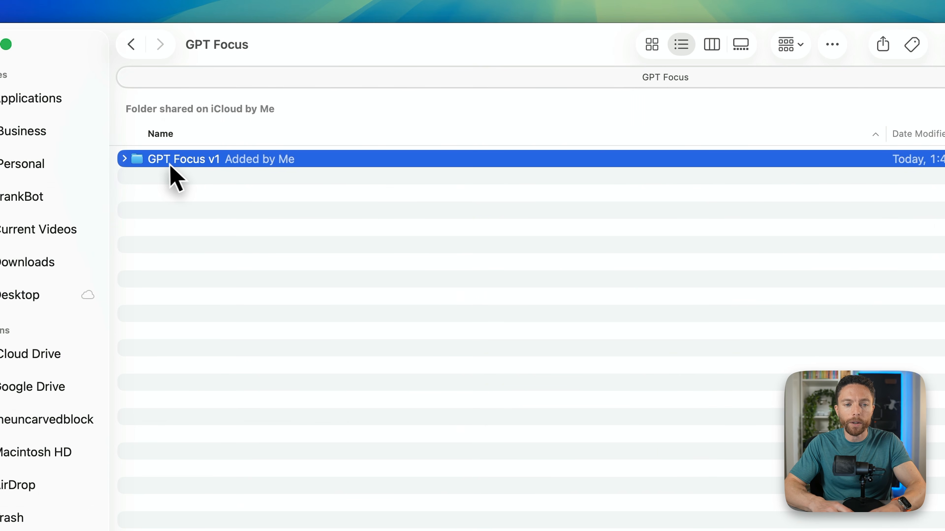
Expand the GPT Focus v1 folder in Finder to view its files, and load that folder as an unpacked extension in Chrome.
click(124, 160)
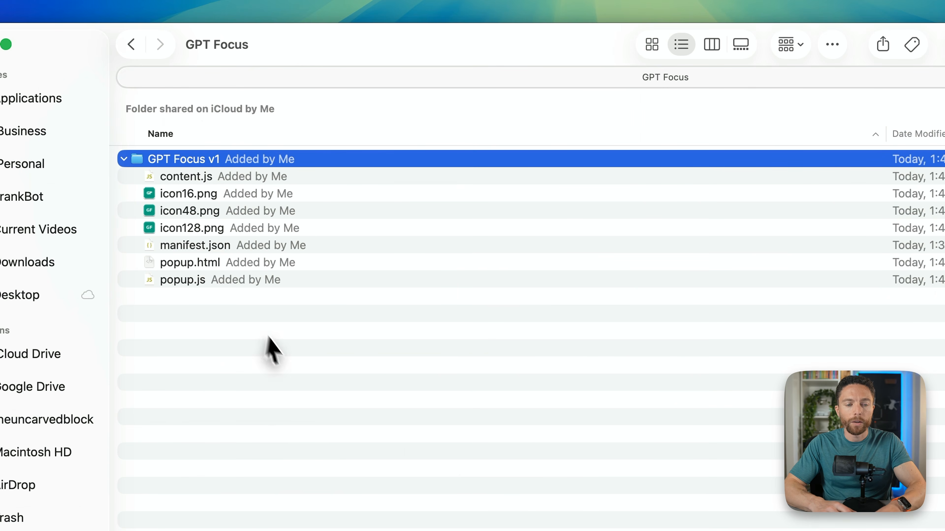
key(super+Tab)
key(super+Tab)
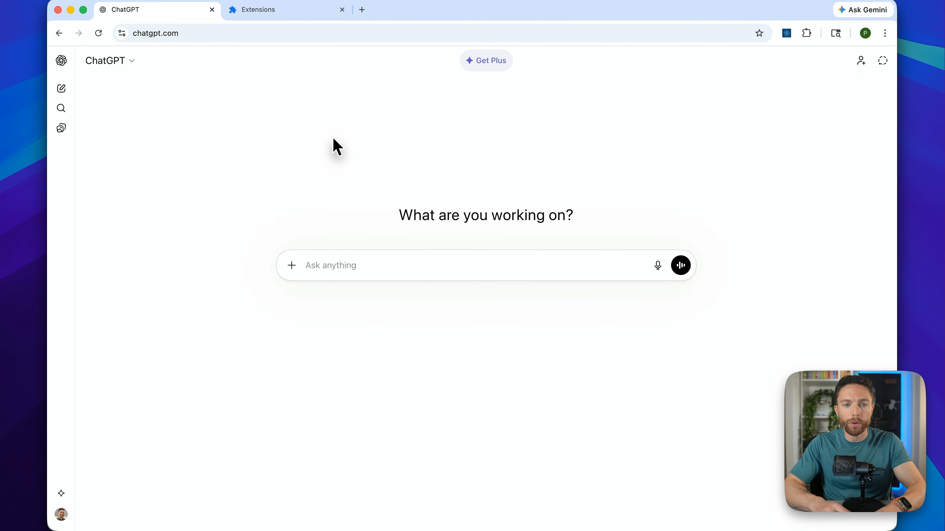
click(298, 13)
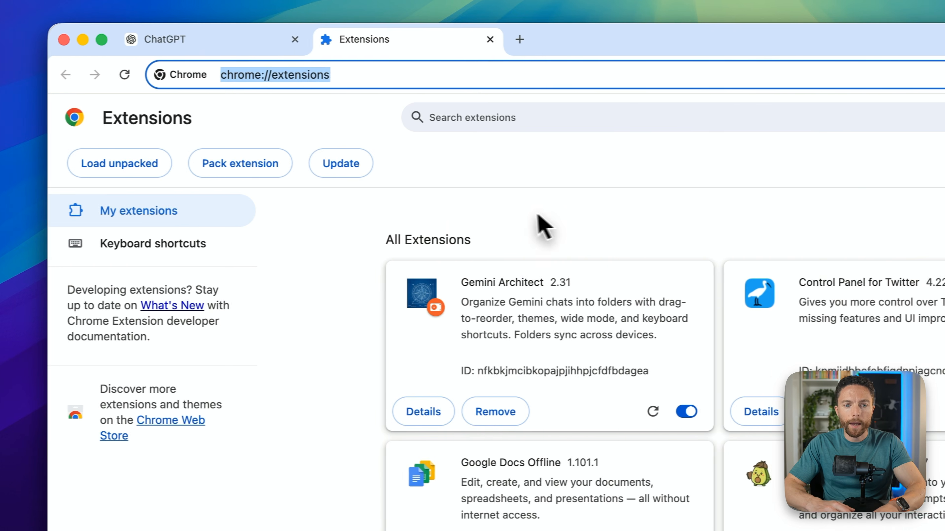
click(166, 167)
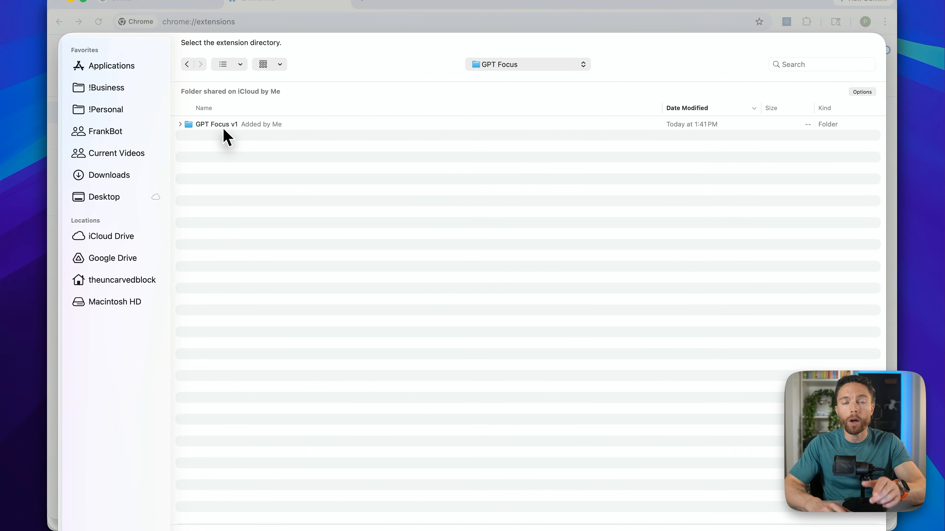
click(235, 127)
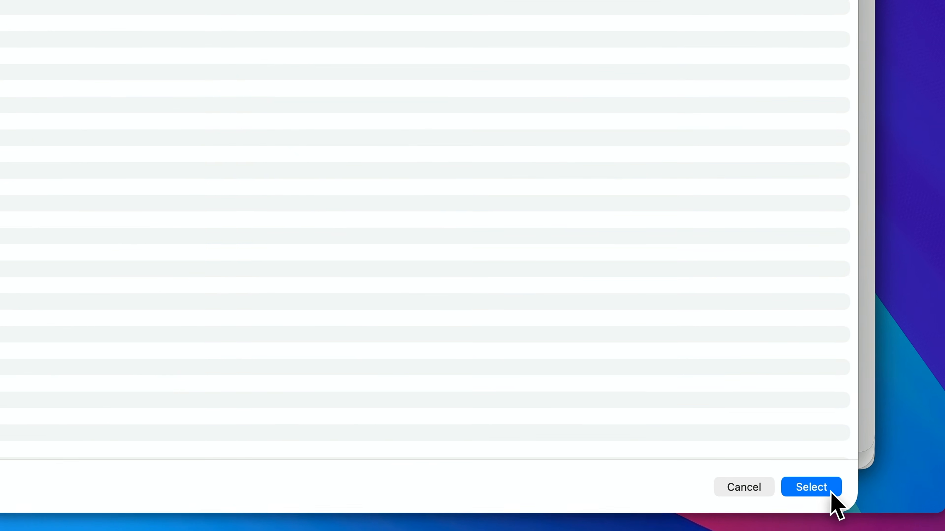
click(810, 487)
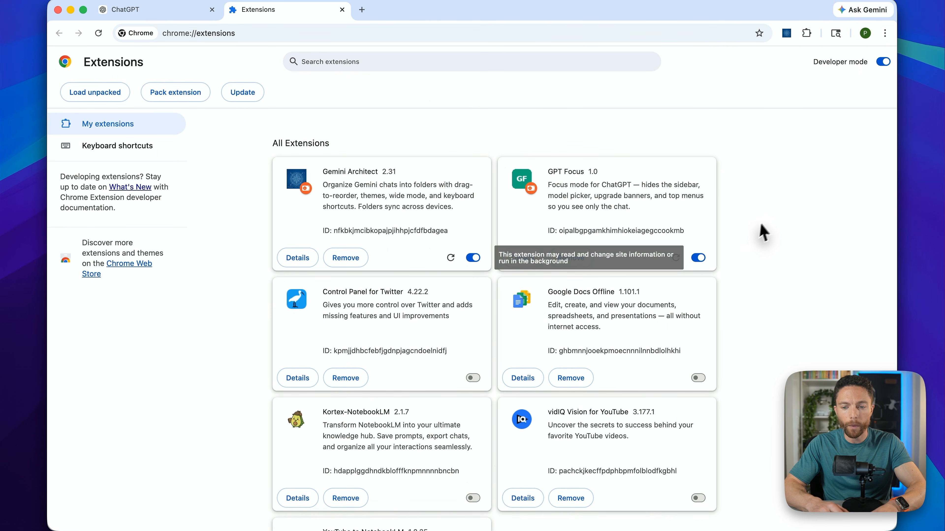
Return to the ChatGPT page and pin the GPT Focus extension to the browser toolbar.
click(160, 15)
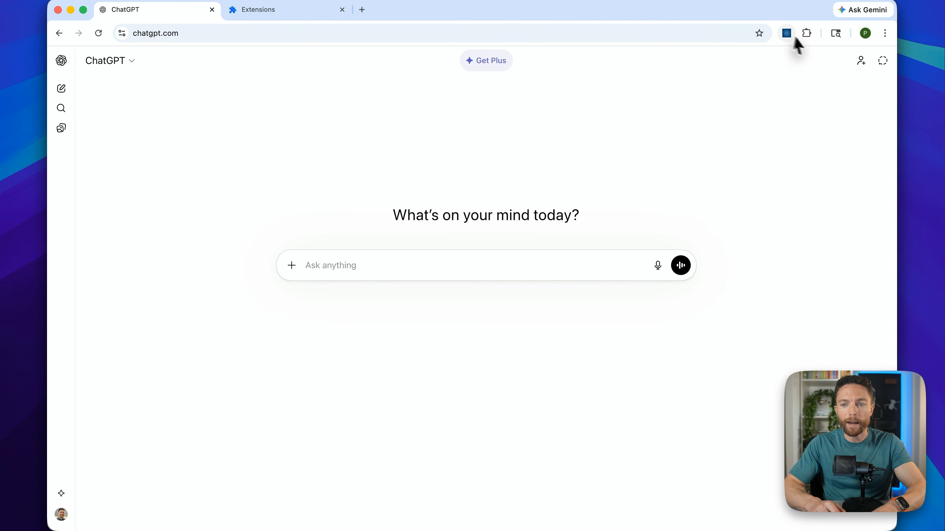
click(807, 34)
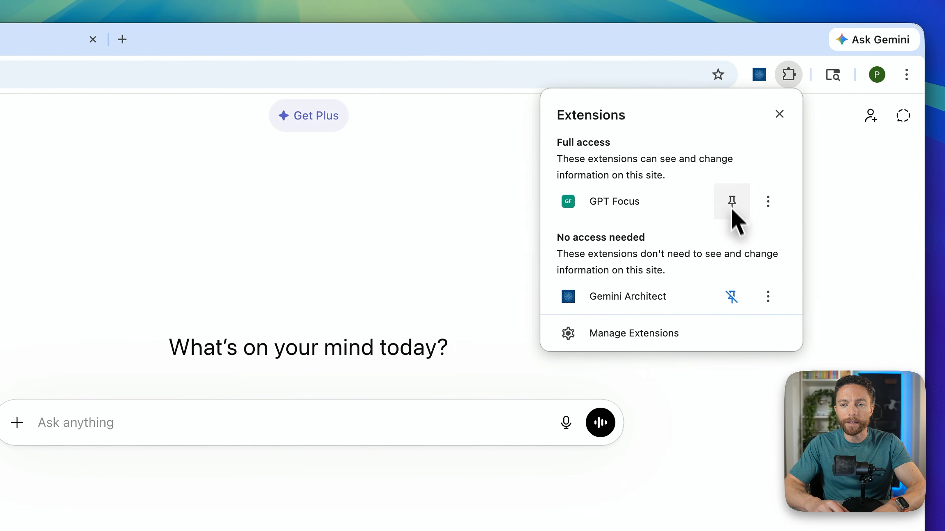
click(732, 201)
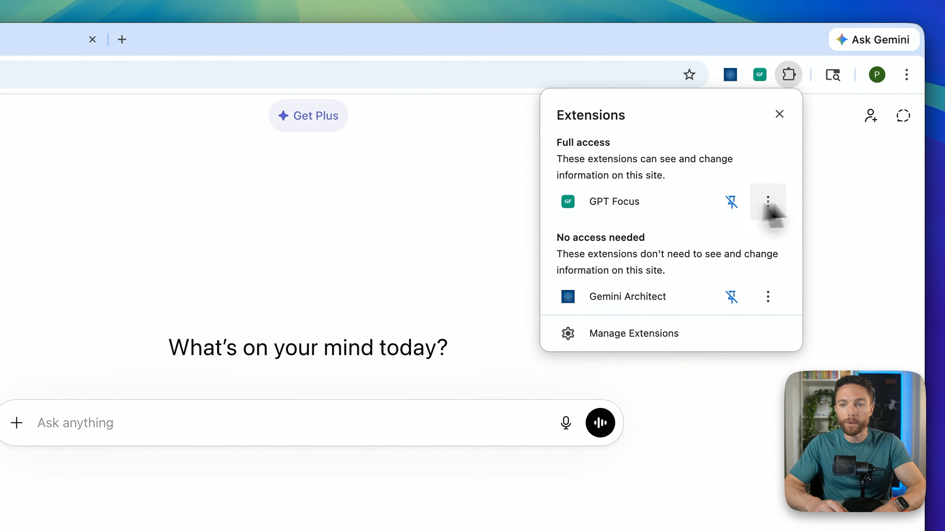
click(829, 200)
Check the Focus Mode switch in the GPT Focus popup on ChatGPT, before and after reloading the page.
click(758, 76)
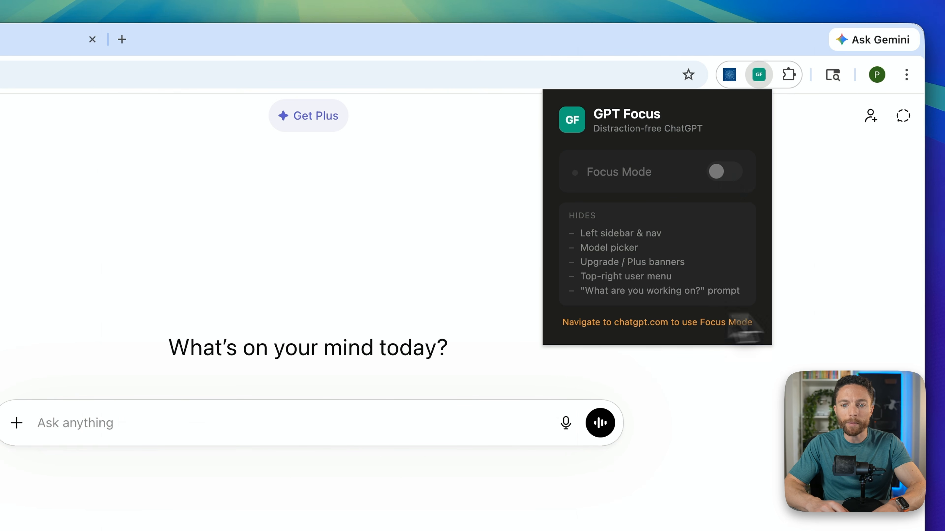
click(807, 317)
click(117, 41)
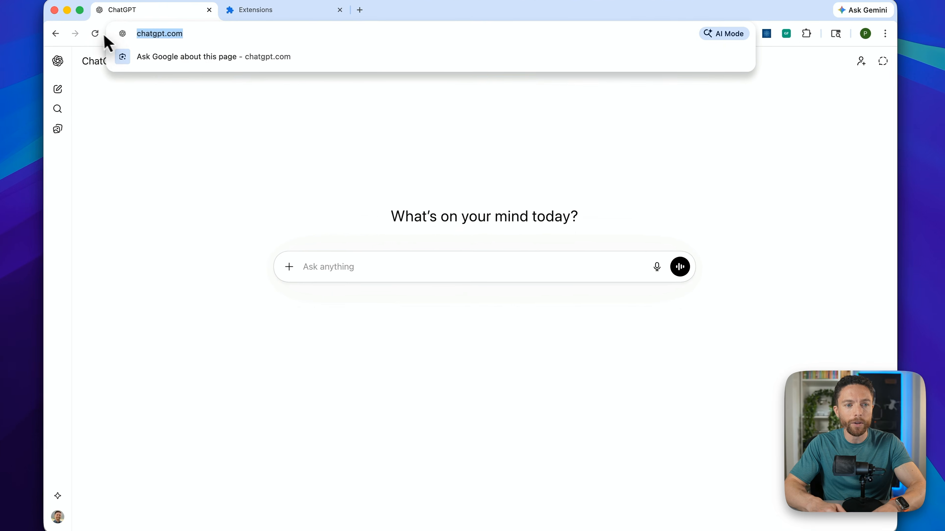
click(98, 35)
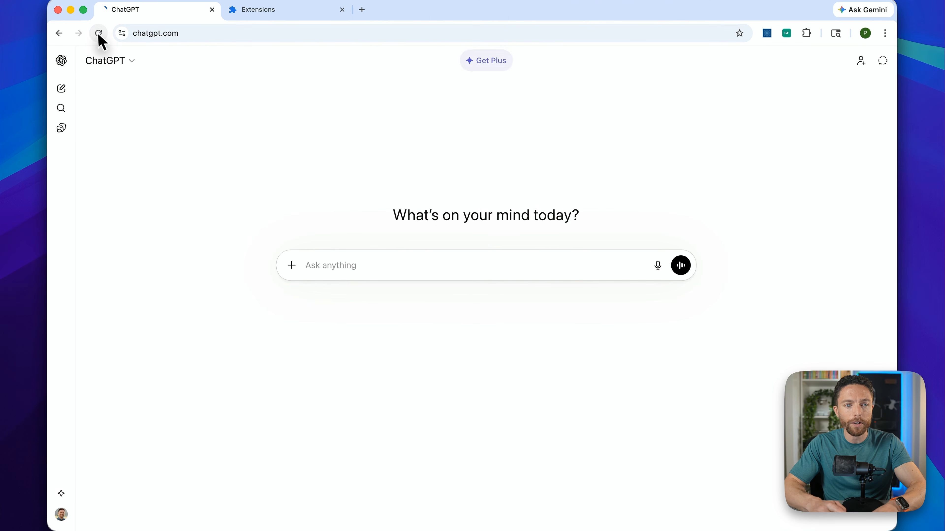
click(787, 33)
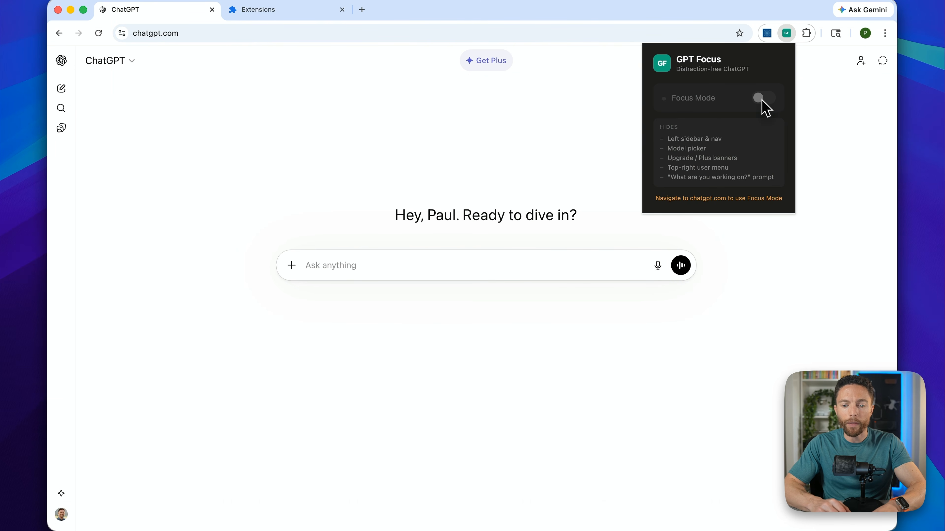
click(606, 158)
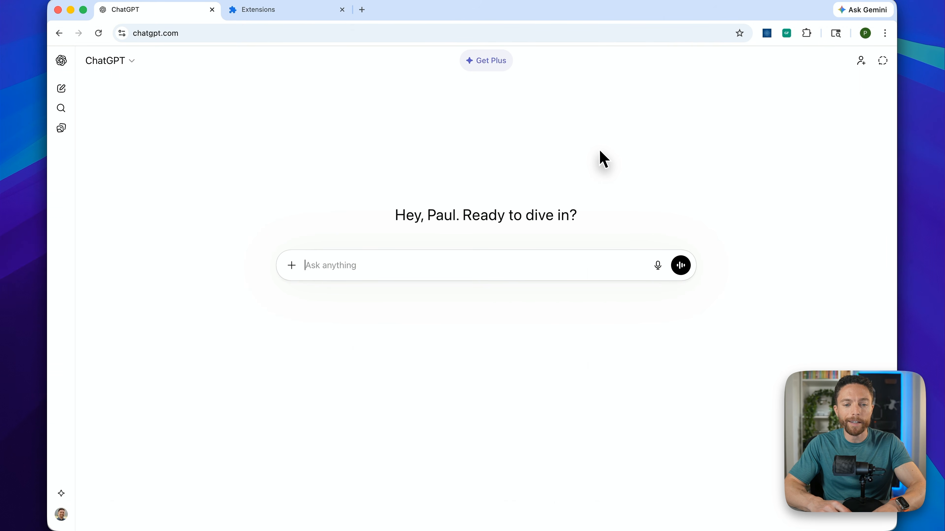
Switch to Claude and report that the extension asks for chatgpt.com and its toggle is grayed out even on that site.
key(super+Tab)
key(super+Tab)
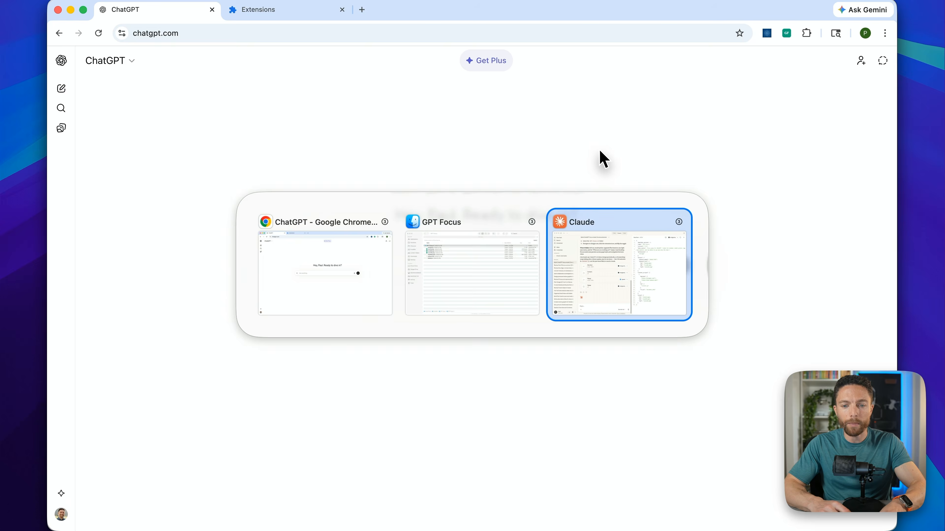
click(331, 472)
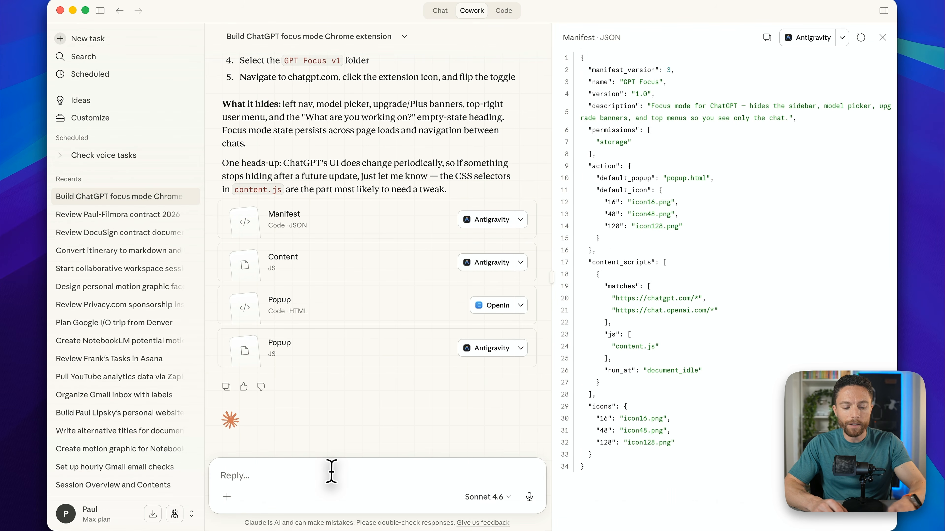
key(fn)
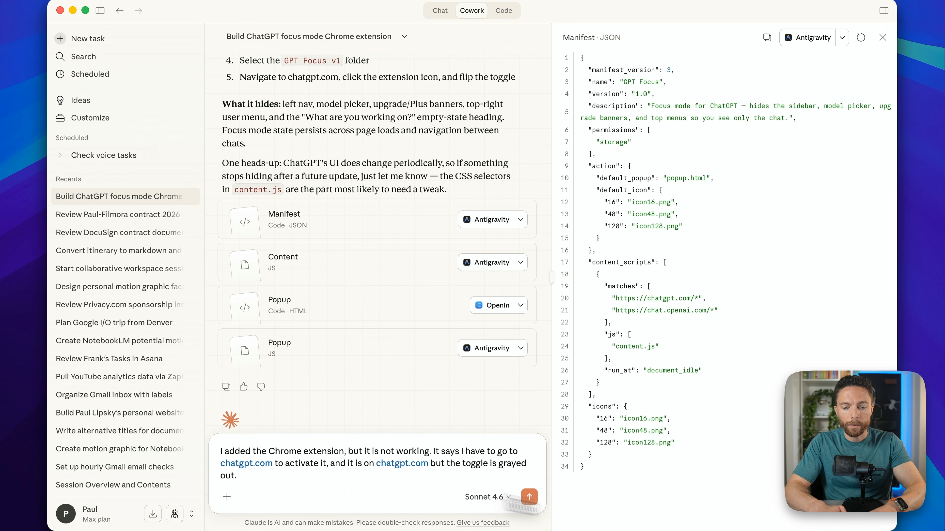
click(528, 497)
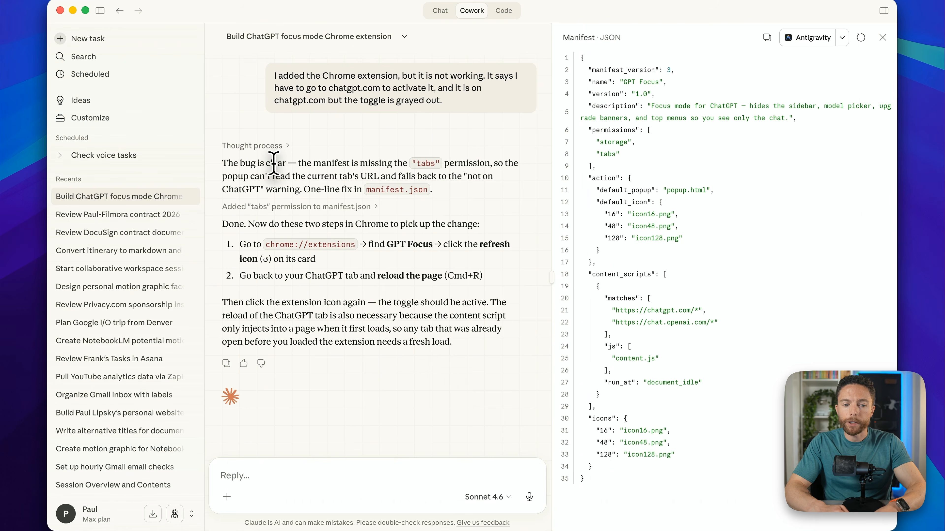
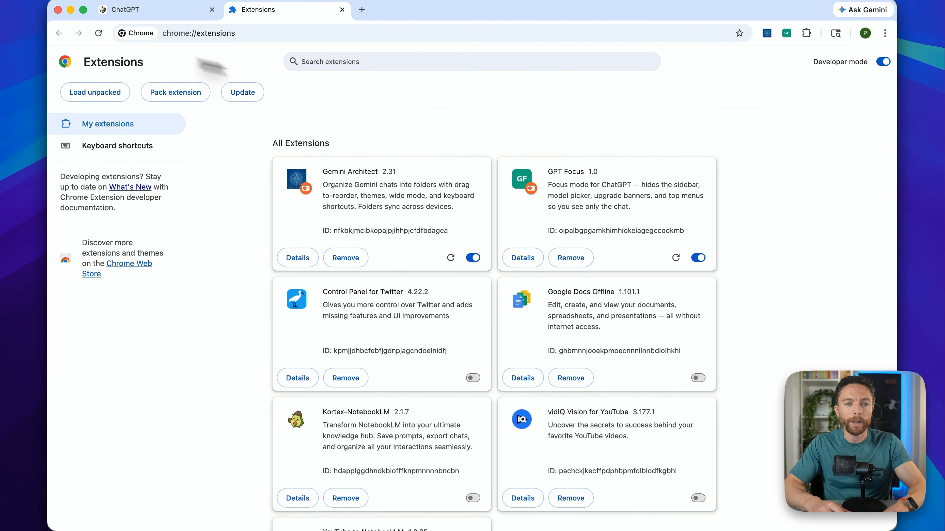
Reload the ChatGPT page and test switching Focus Mode on and off in GPT Focus, leaving it on.
click(163, 15)
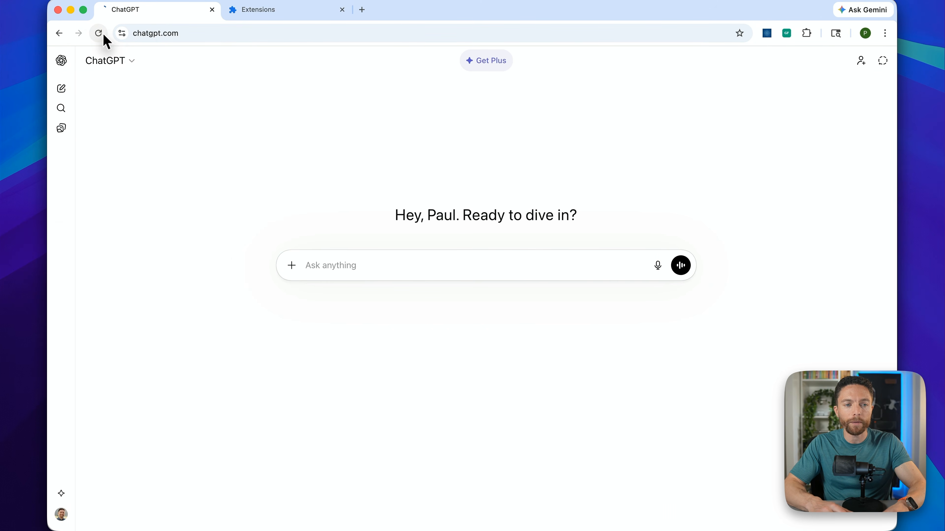
click(786, 34)
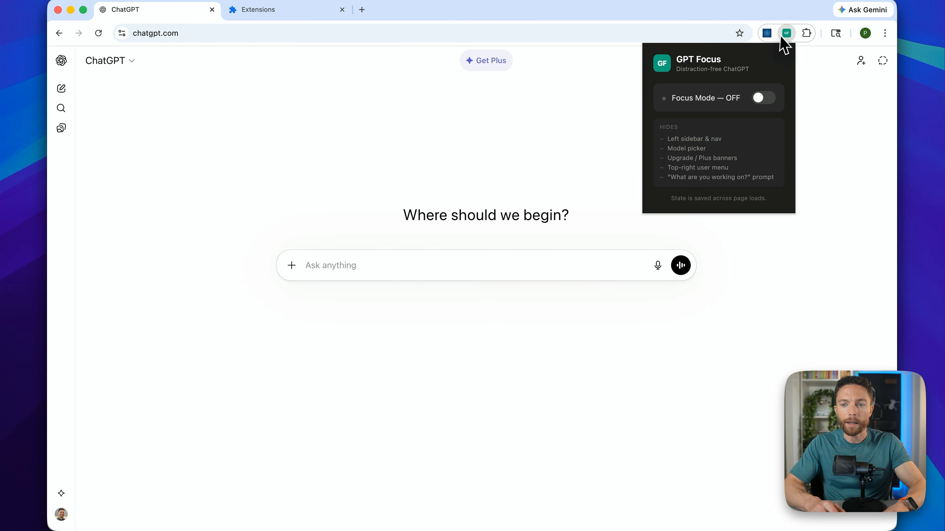
click(767, 98)
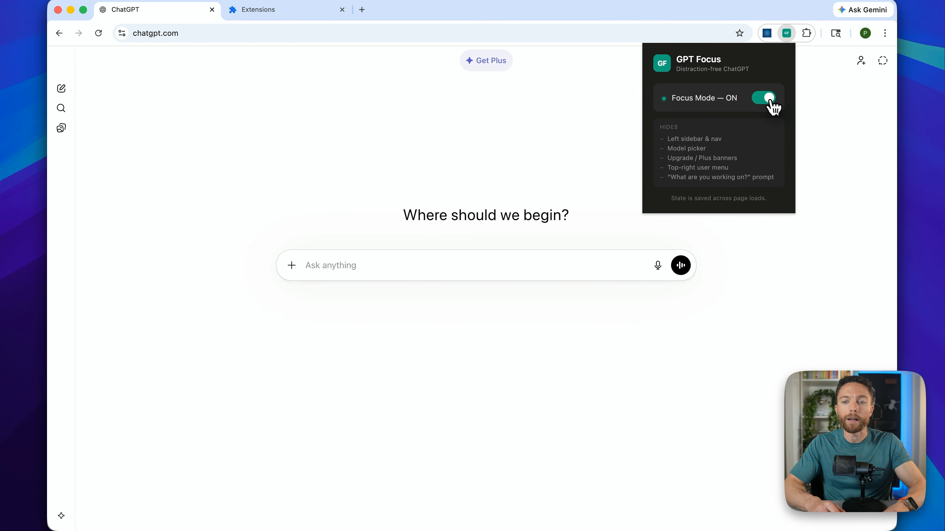
click(767, 98)
click(772, 103)
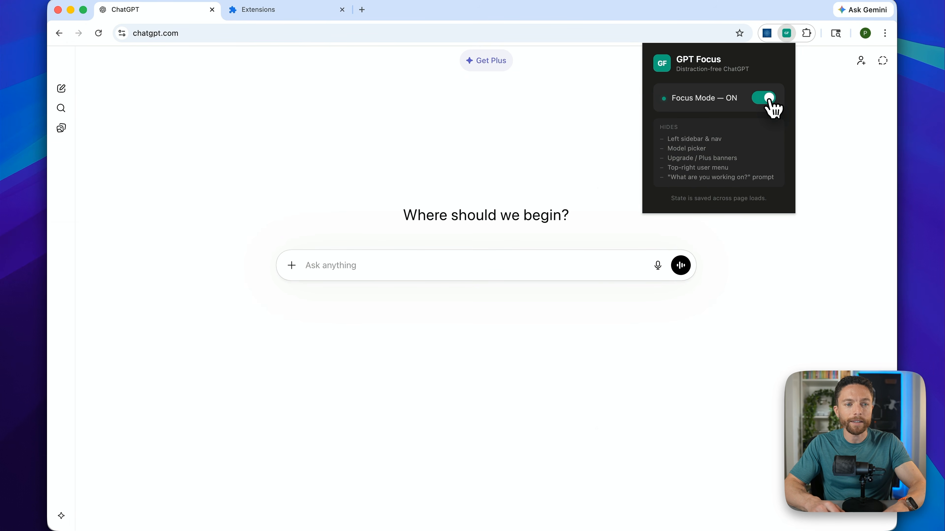
click(117, 91)
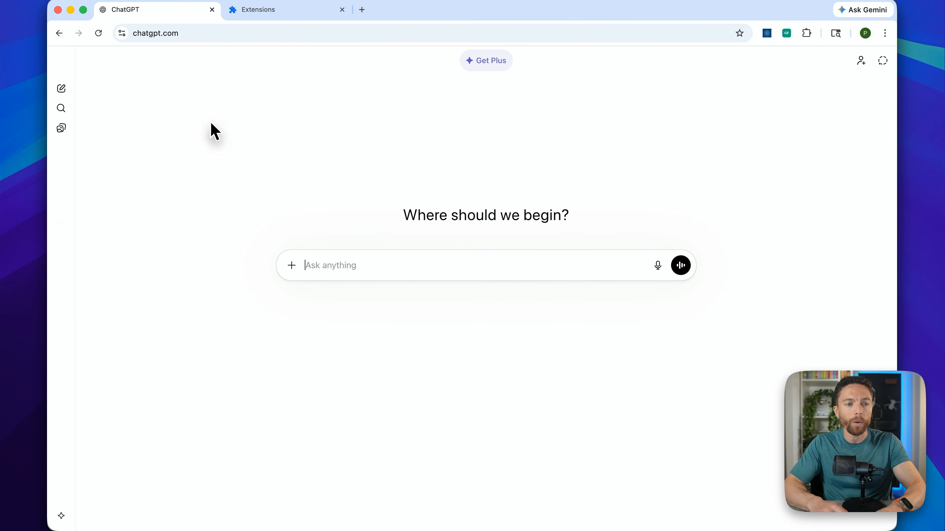
Capture a screenshot of the ChatGPT page area with its remaining elements and save the image.
key(super+shift+4)
mouse_move(46, 45)
mouse_down()
mouse_move(244, 229)
mouse_move(635, 431)
mouse_move(898, 530)
mouse_up()
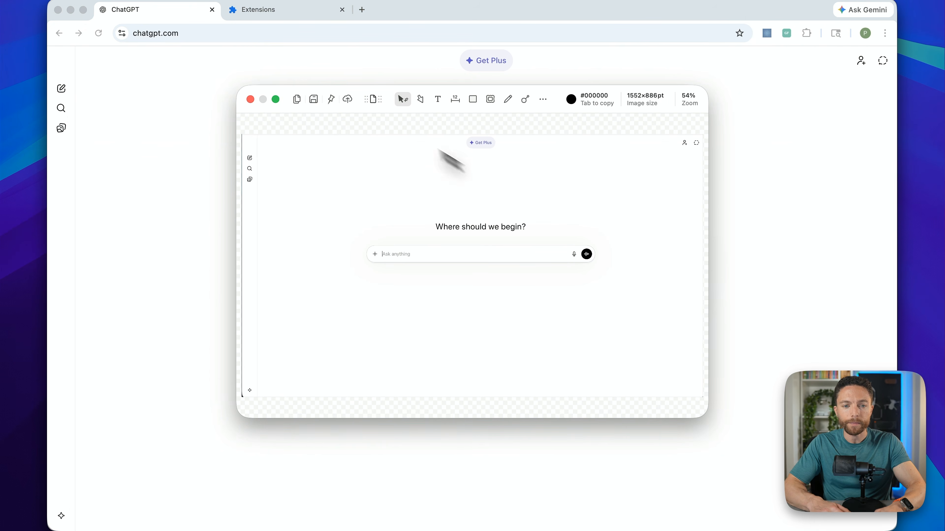
click(314, 100)
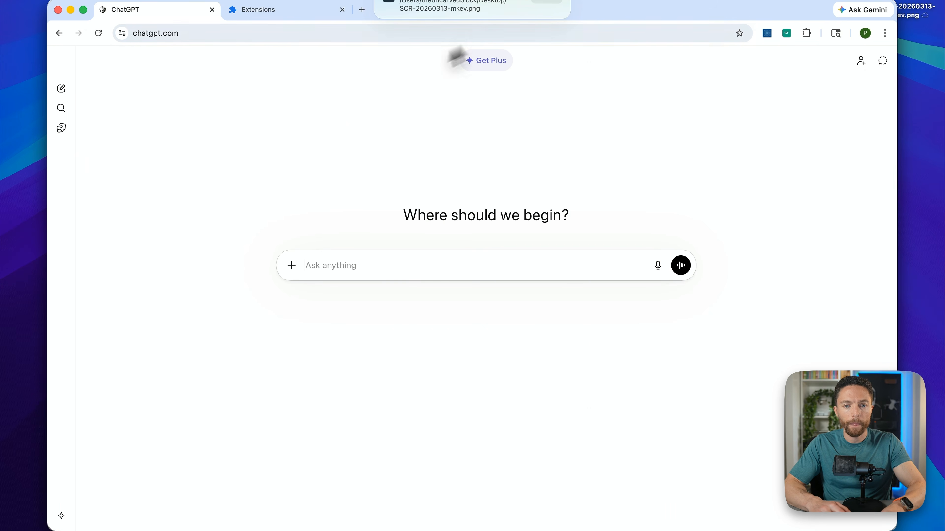
In Claude, attach the screenshot and send a message that the extension works but isn't removing everything, pointing to the screenshot for what's still there.
key(super+Tab)
key(super+Tab)
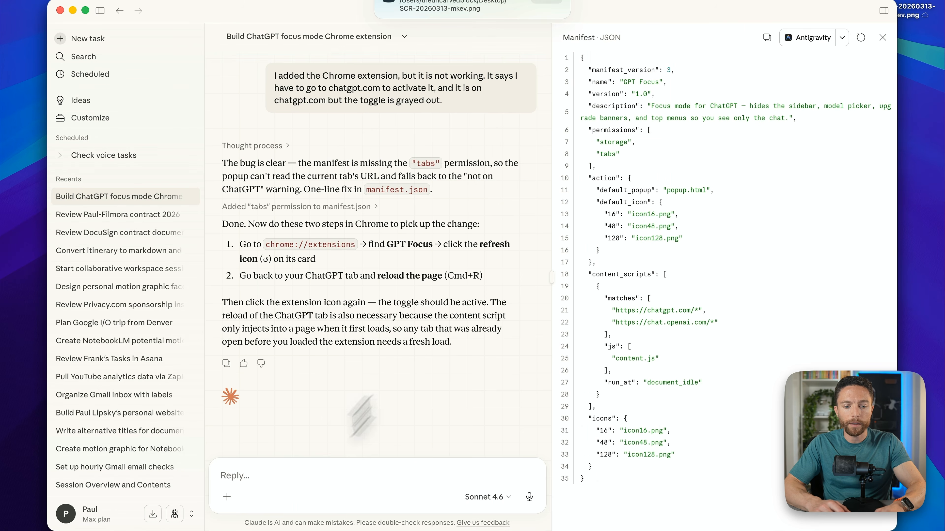
click(227, 497)
key(super+v)
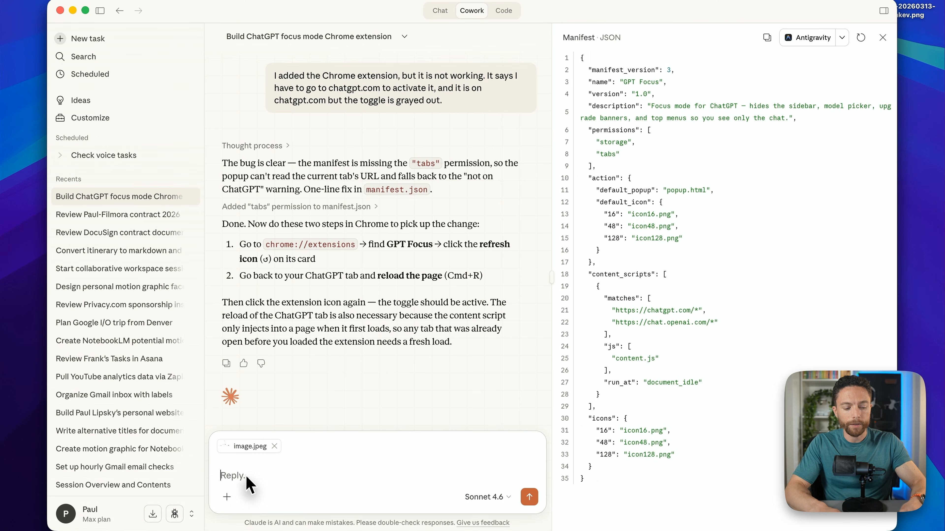
key(fn)
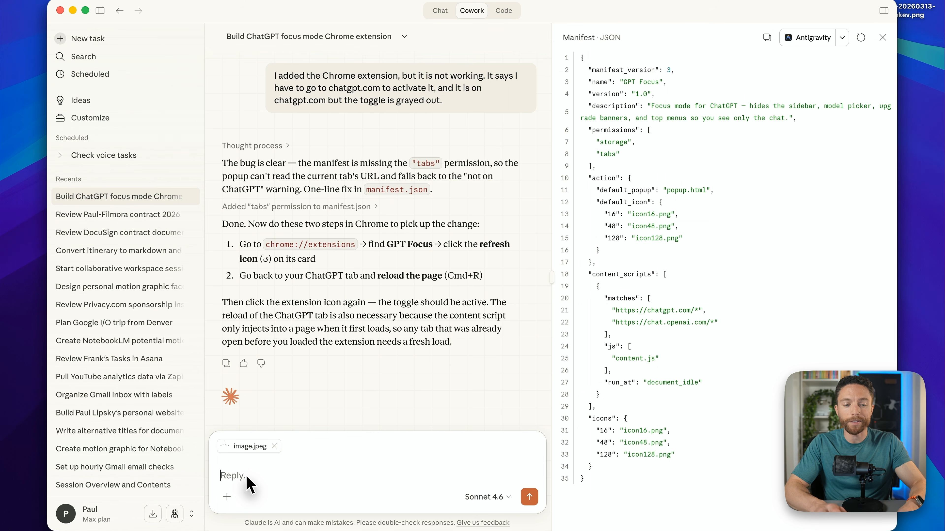
click(529, 497)
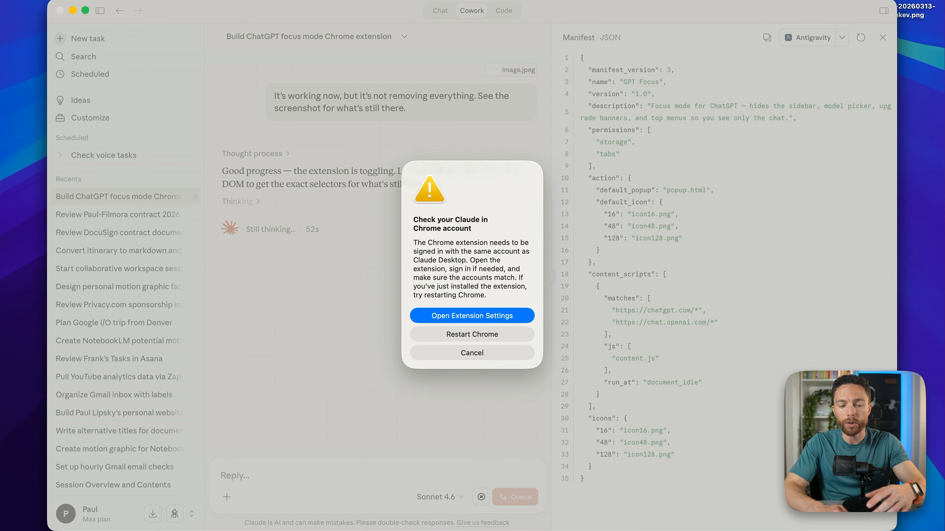
Switch to Chrome and add Anthropic's Claude extension from the Chrome Web Store.
key(super+Tab)
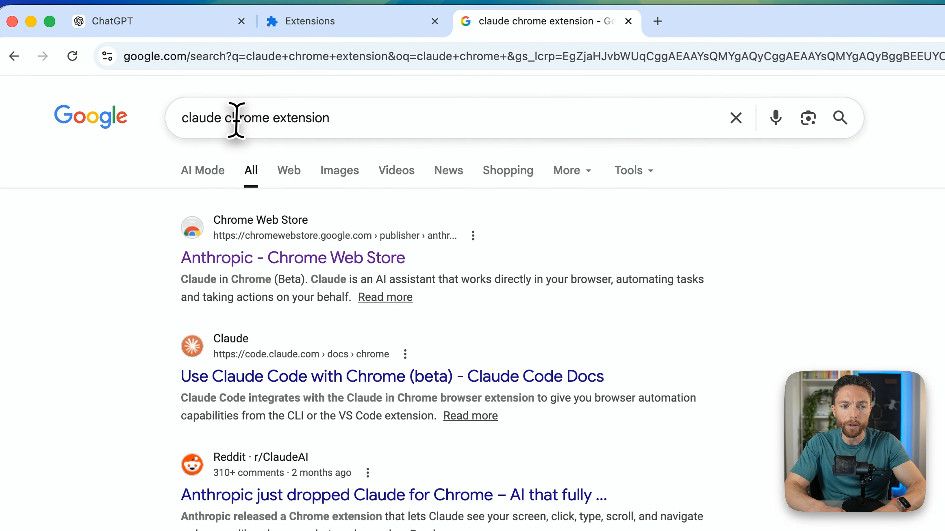
click(358, 265)
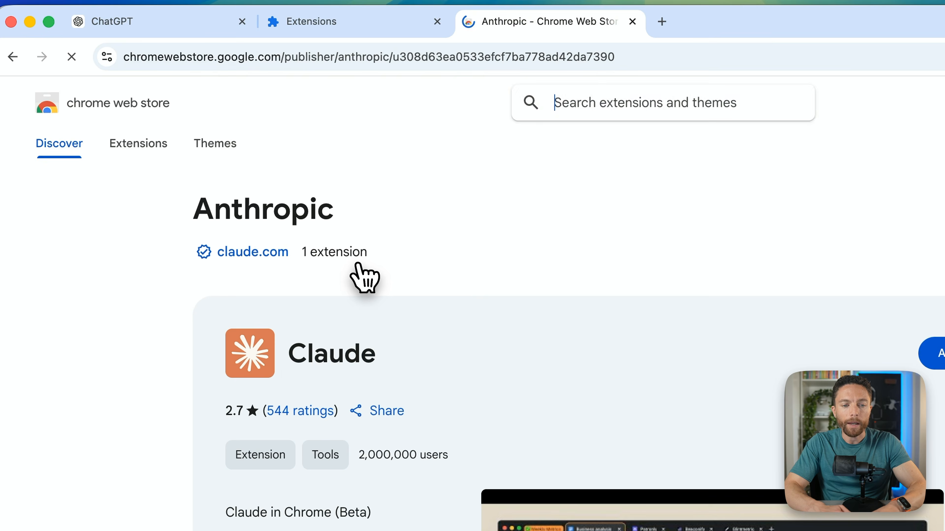
click(744, 288)
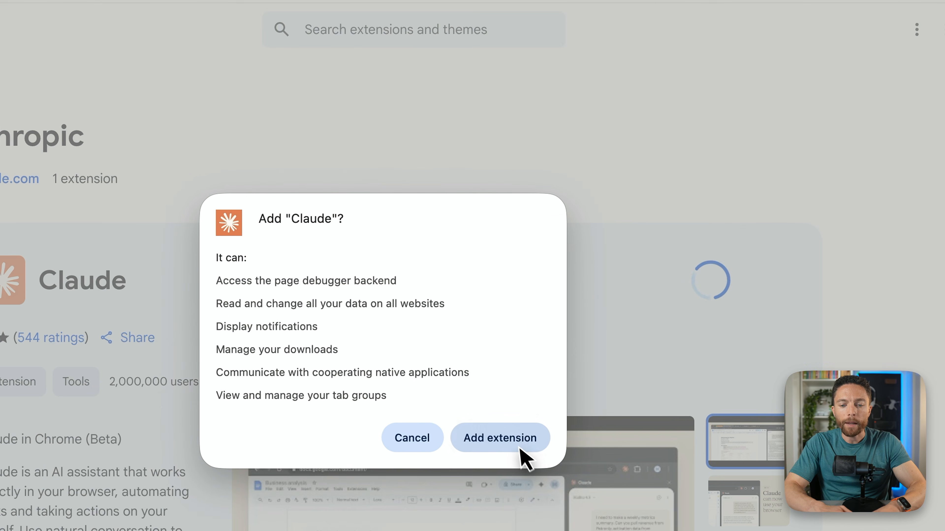
click(518, 449)
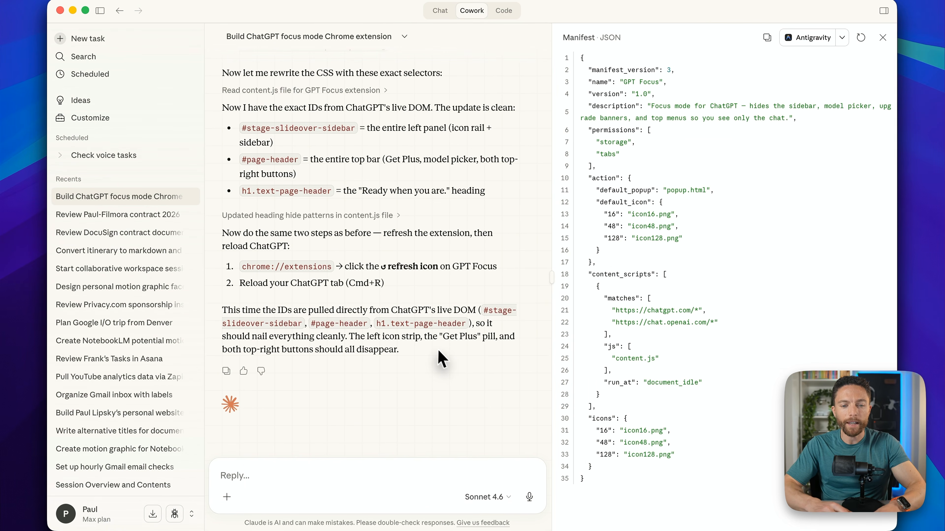
Switch to Chrome, reload the GPT Focus extension on the Extensions page, and return to the ChatGPT page.
key(alt+Tab)
key(alt+Tab)
key(alt+Tab)
key(alt+Tab)
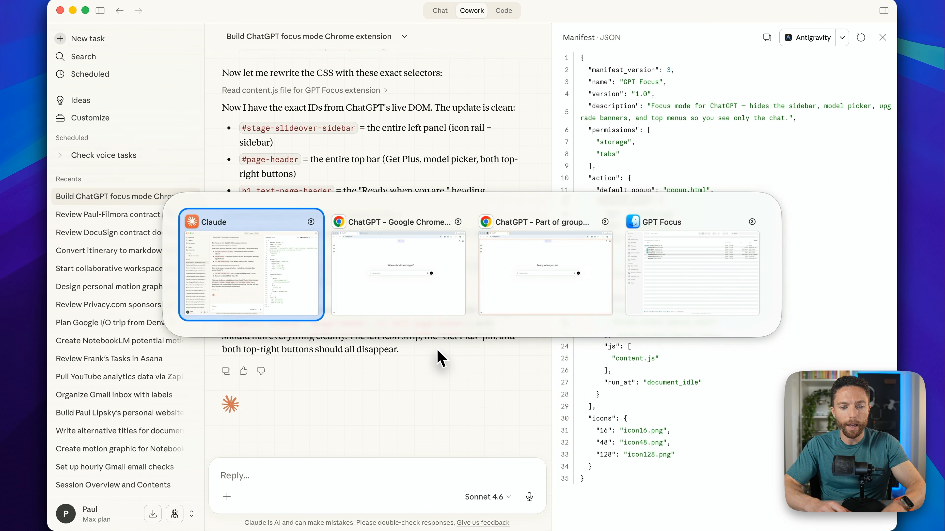
key(alt+Tab)
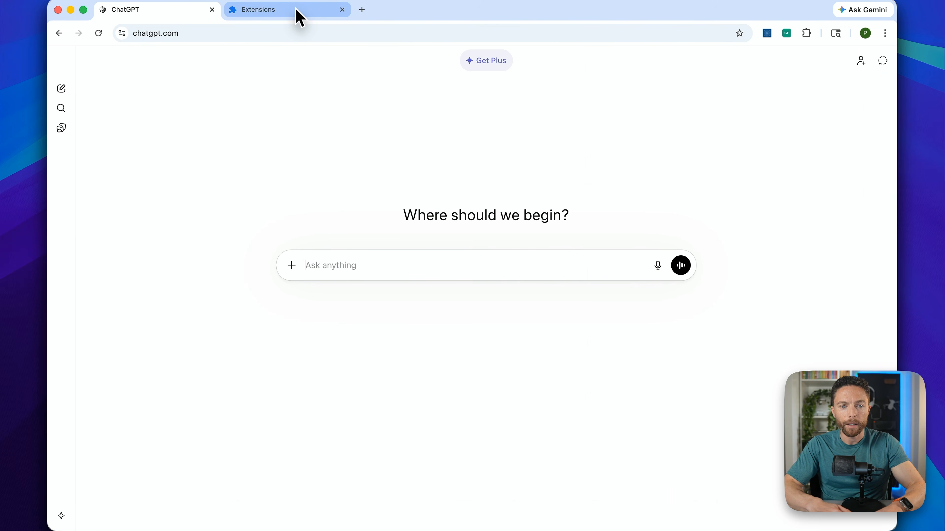
click(299, 17)
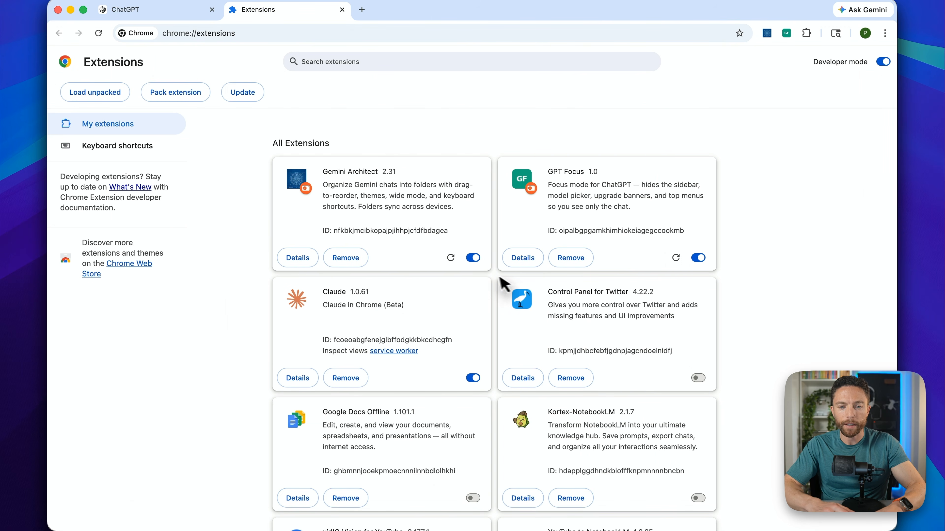
click(676, 257)
click(172, 13)
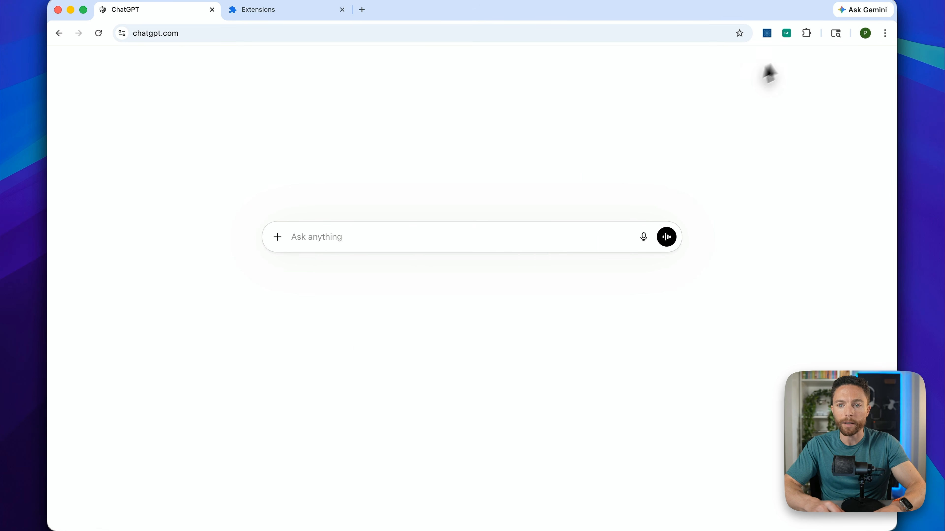
Turn Focus Mode off in GPT Focus and reload the ChatGPT page.
click(787, 33)
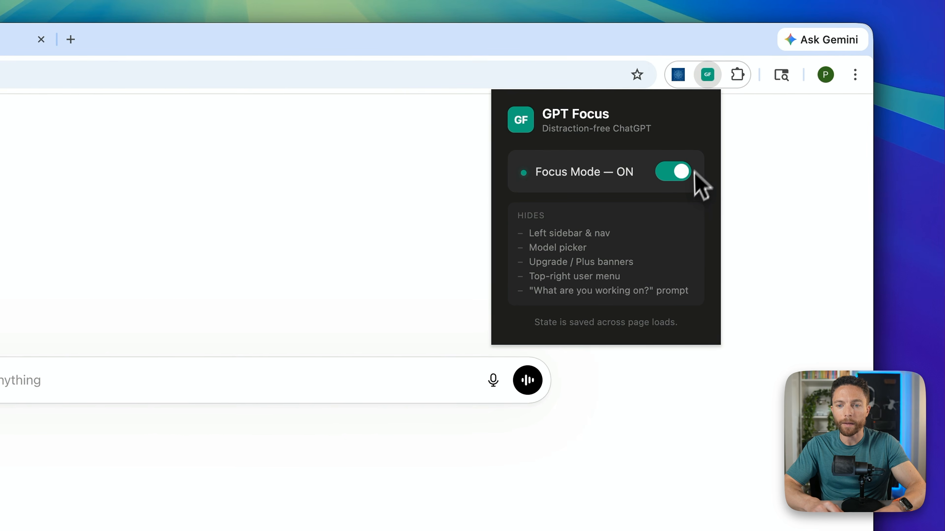
click(683, 176)
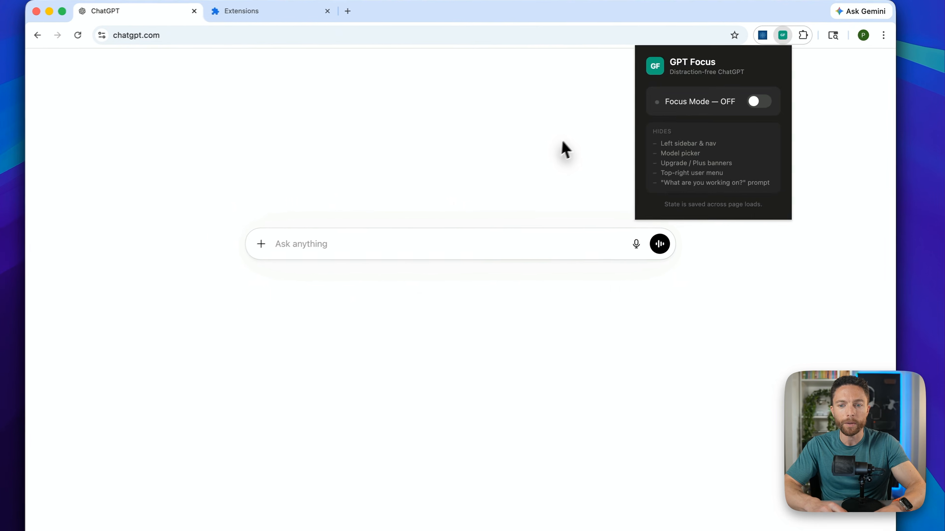
click(477, 182)
click(98, 37)
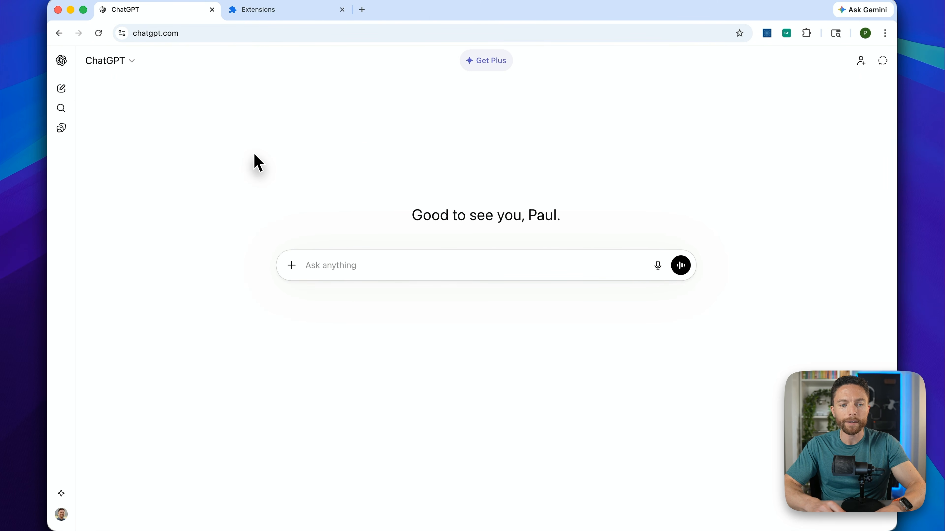
Switch Focus Mode on and off repeatedly in GPT Focus without reloading the page, leaving it on.
click(789, 35)
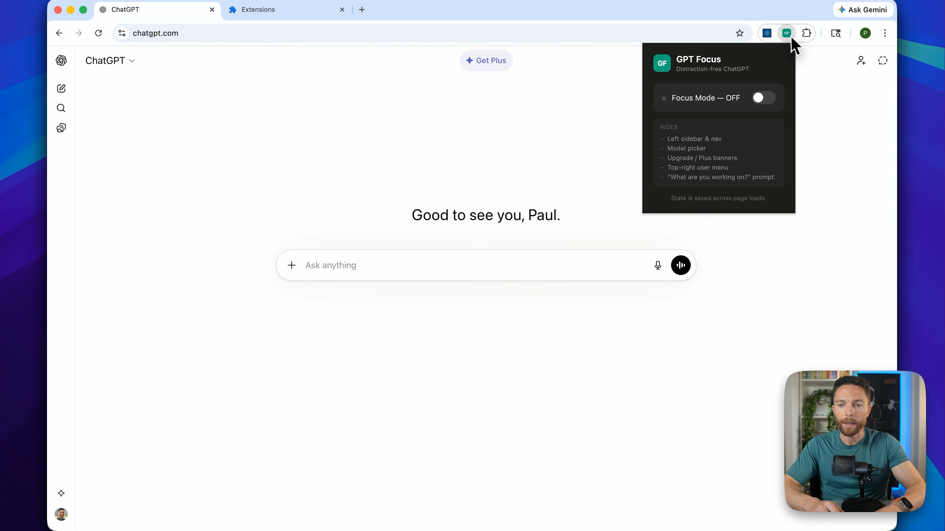
click(763, 98)
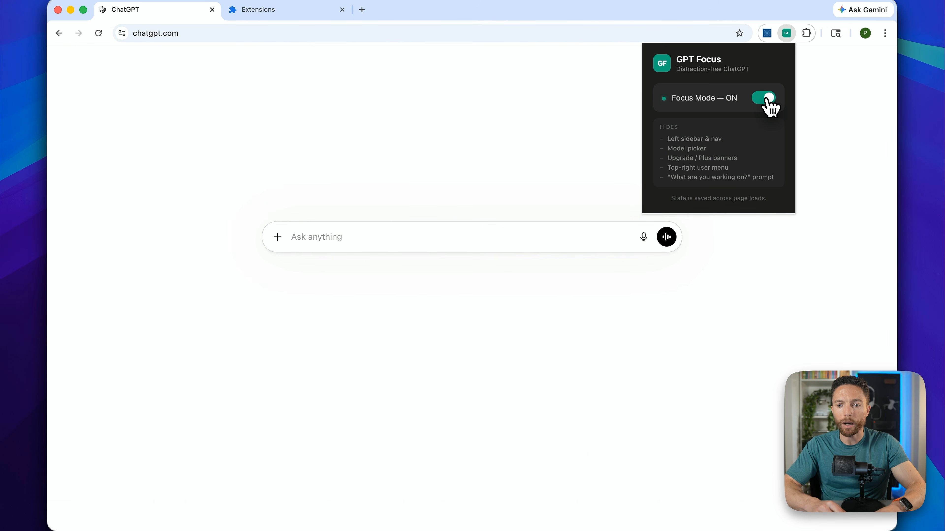
click(764, 99)
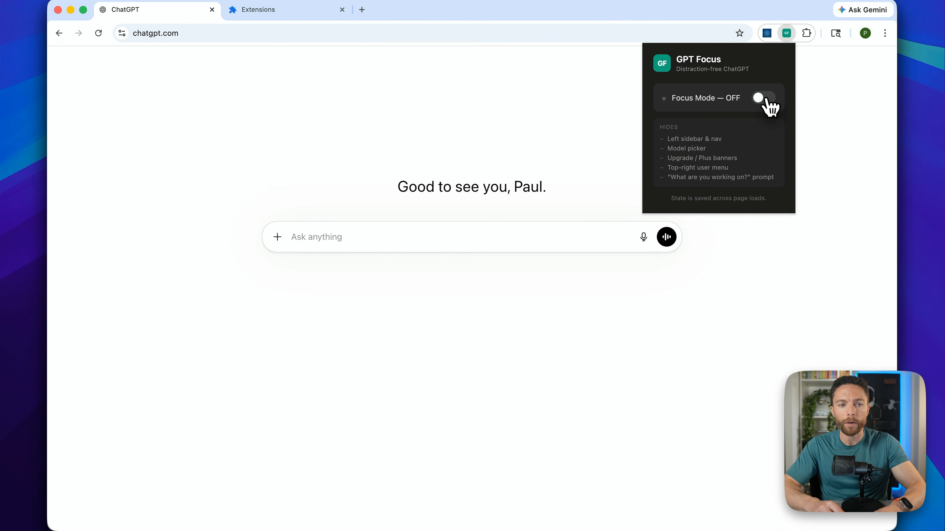
click(766, 99)
click(766, 99)
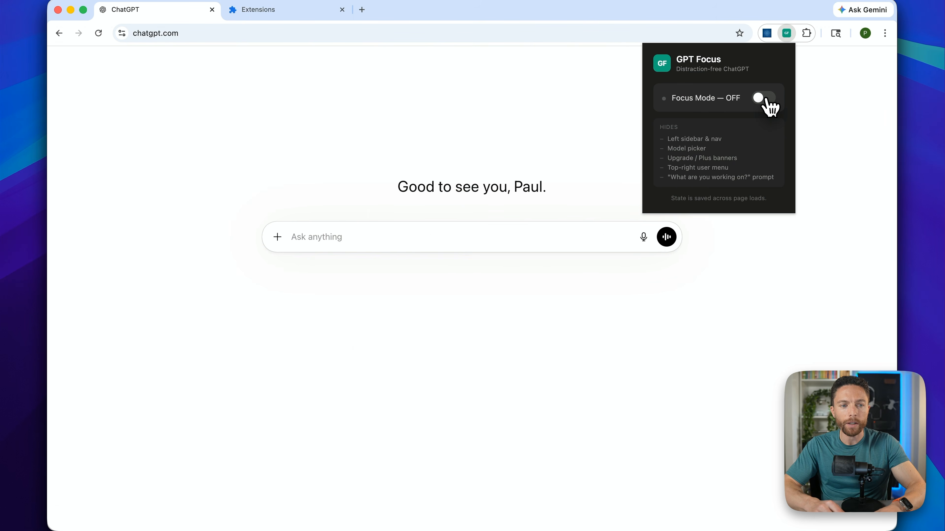
click(766, 99)
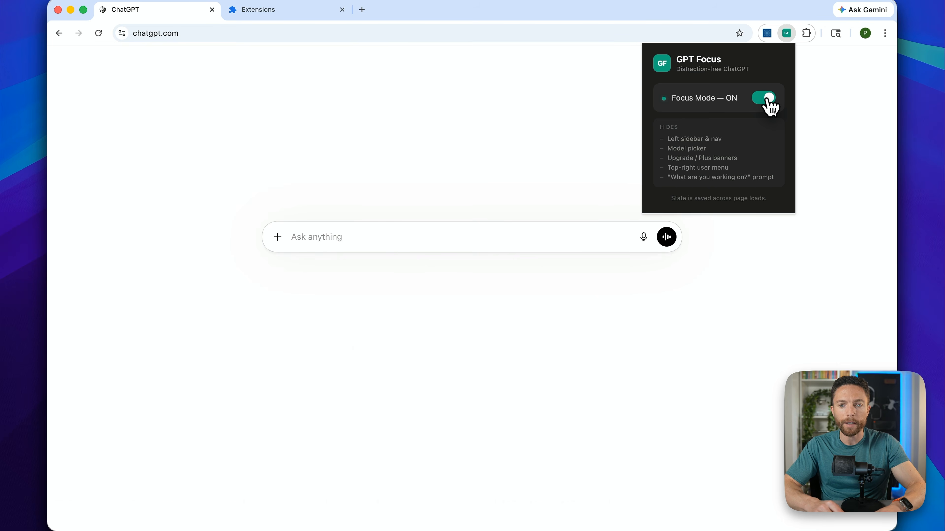
click(766, 99)
click(766, 99)
click(851, 134)
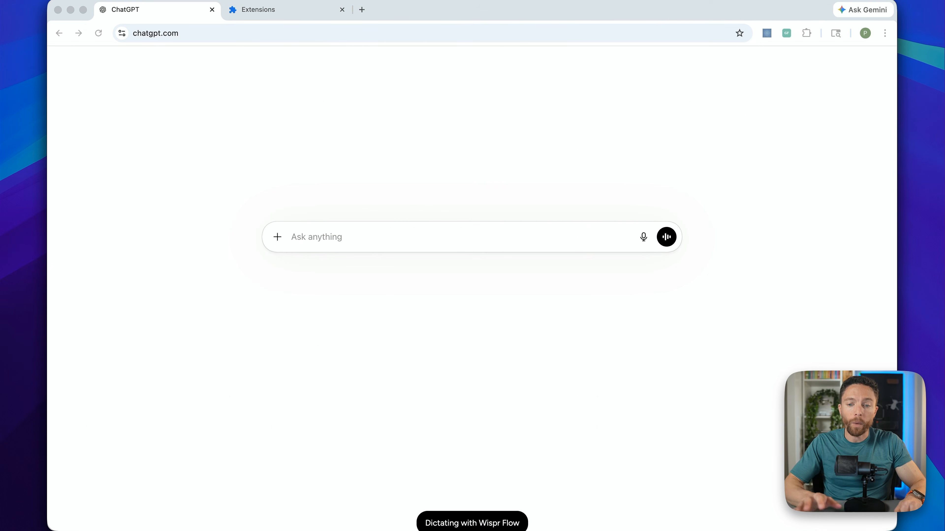
Turn Focus Mode off again, reload the ChatGPT page, and turn Focus Mode back on in GPT Focus.
click(789, 108)
click(787, 33)
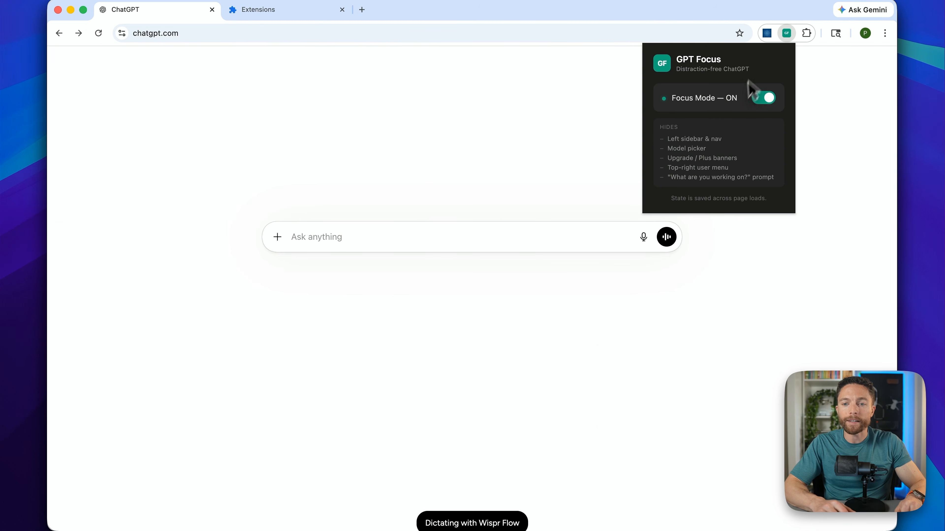
click(763, 98)
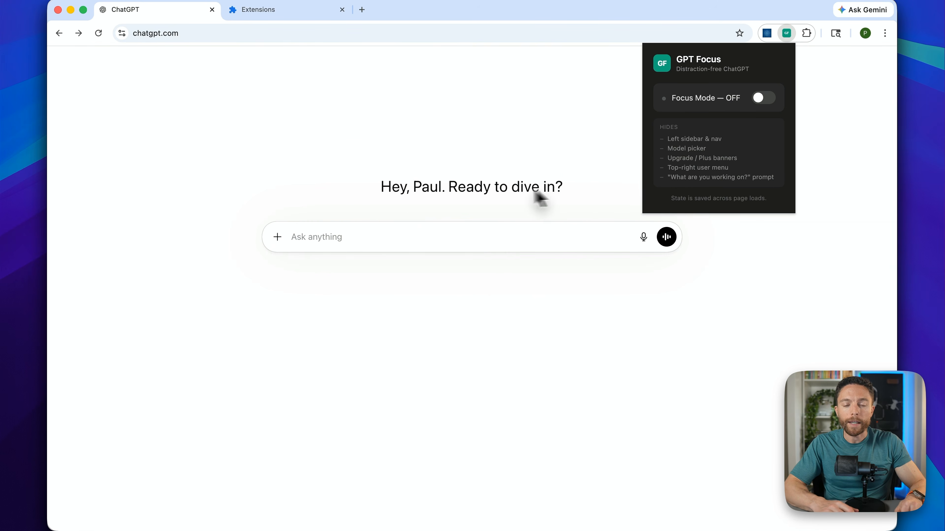
click(552, 183)
click(99, 33)
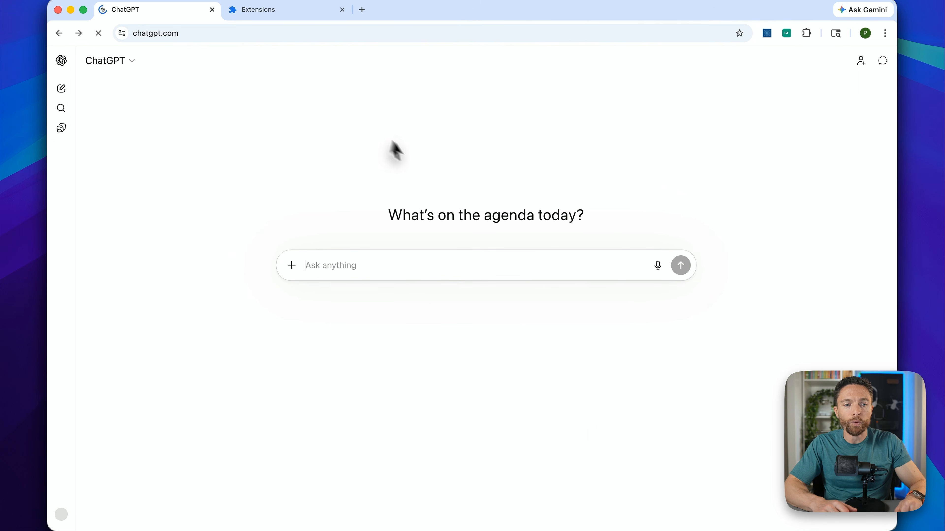
click(787, 33)
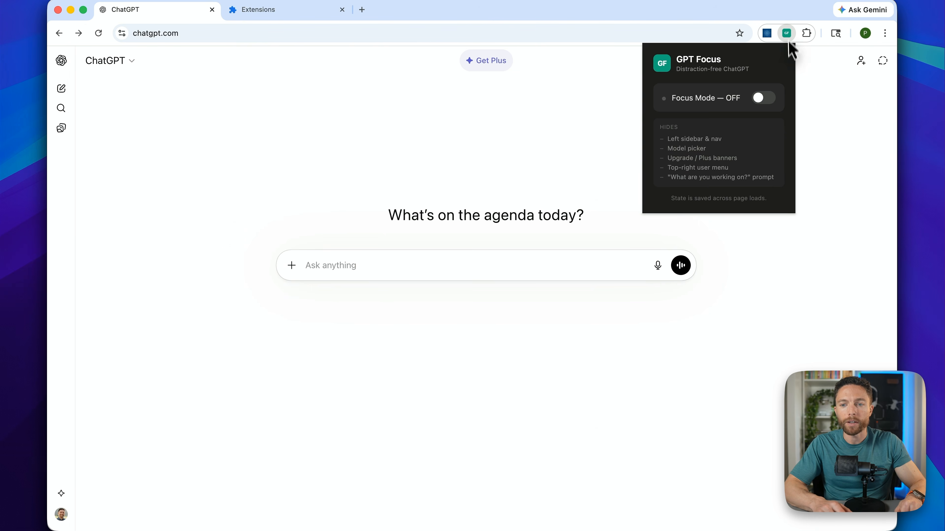
click(768, 101)
click(515, 171)
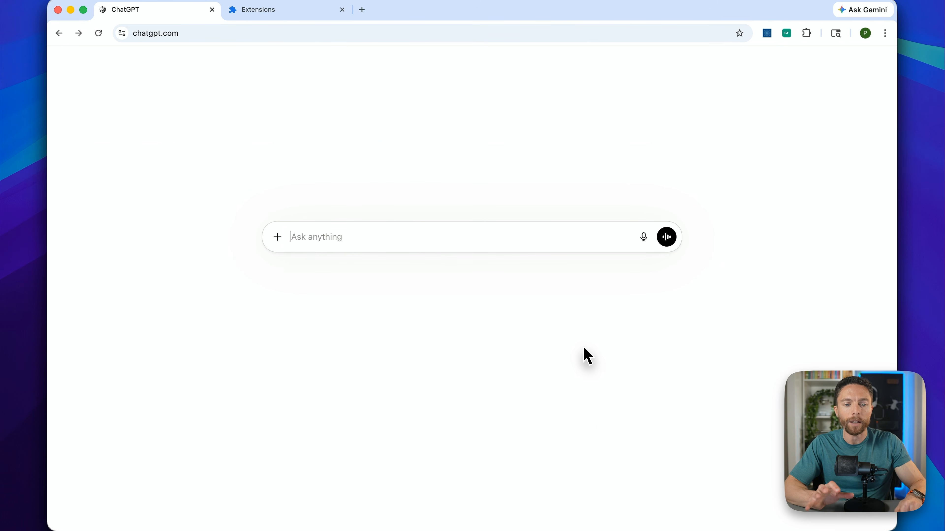
In Claude, send a message that toggling focus mode off needs a page refresh, and request a dark-mode glow and light-mode shadow around the chat.
key(ctrl+Up)
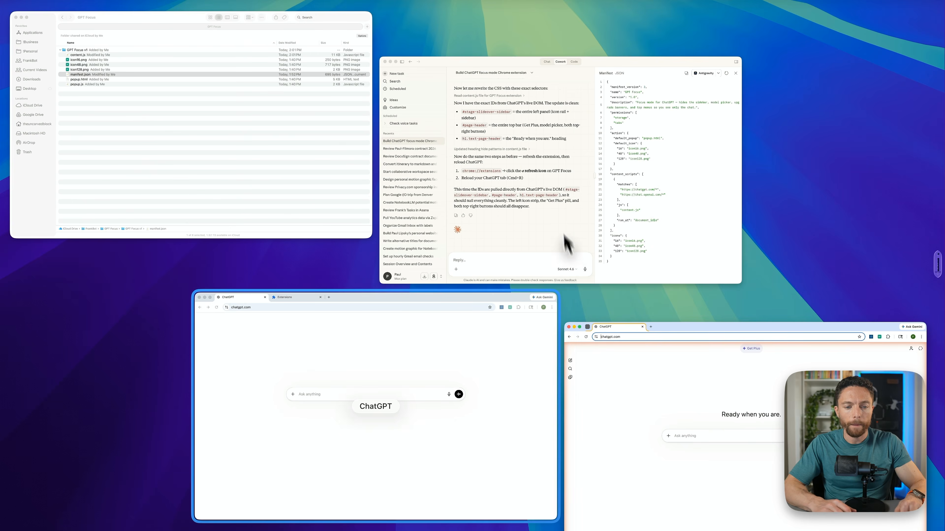
click(565, 247)
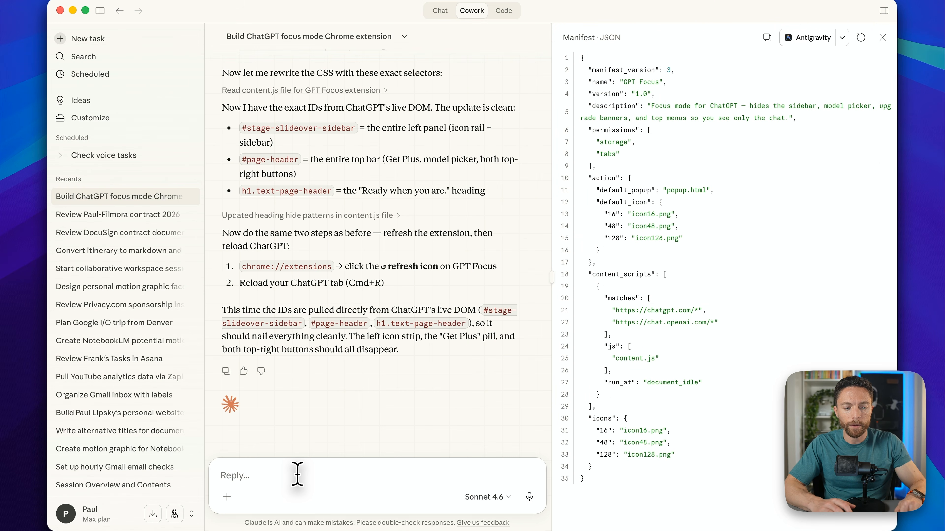
text(First of all, it now works, but the problem is when I toggle off focus mode, it doesn't really work unless I refresh the page, so that needs to be fixed. Other than that, though, it's great. The other thing that would be cool is if around the chat it can have this glowing effect when it's in dark mode and this shadow effect that surrounds it when it's in light mode, just to kind of make it pop up and pop out and look cool. Switching back over)
drag(323, 476, 258, 478)
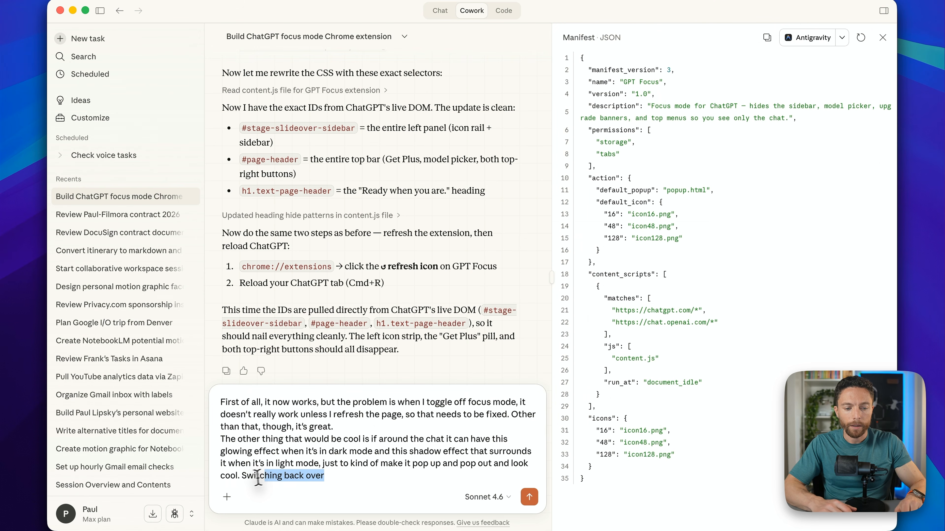
key(BackSpace)
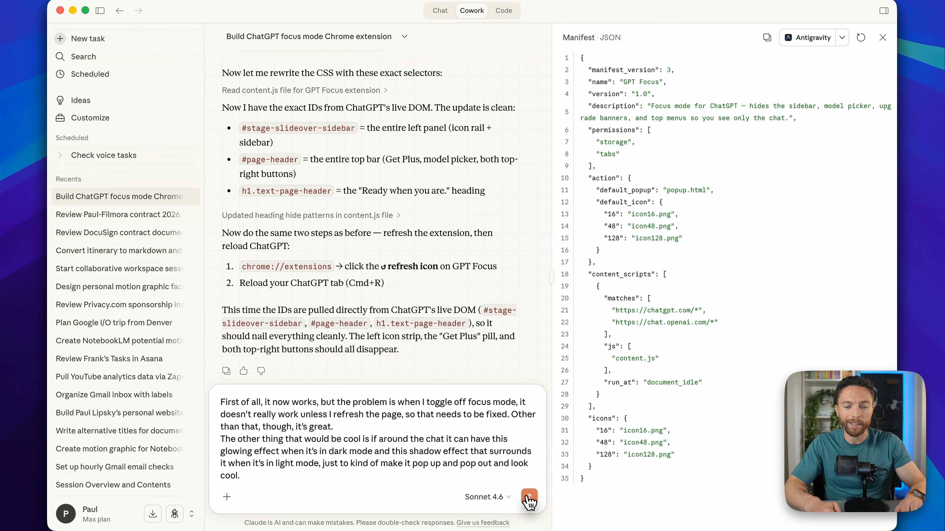
click(529, 498)
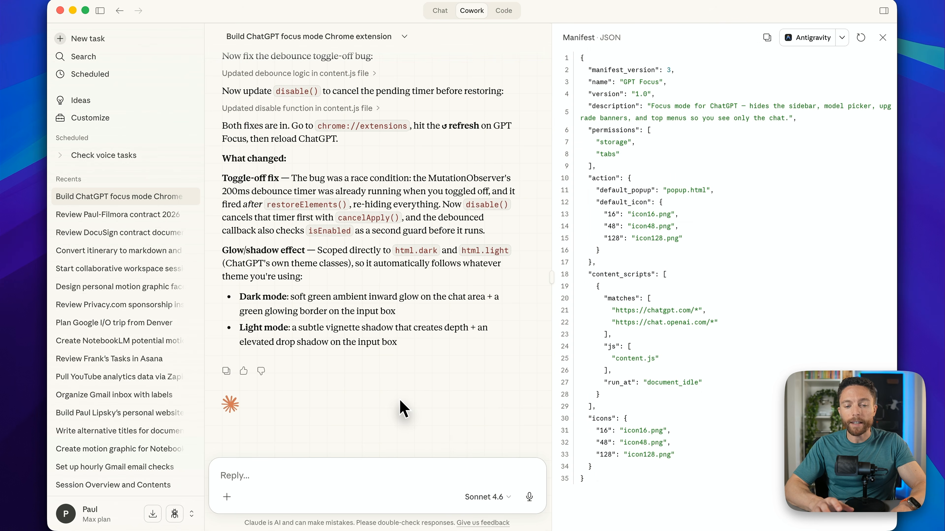
Switch to Chrome and test Focus Mode on and off on the dark-mode ChatGPT page, leaving it on.
key(super+Tab)
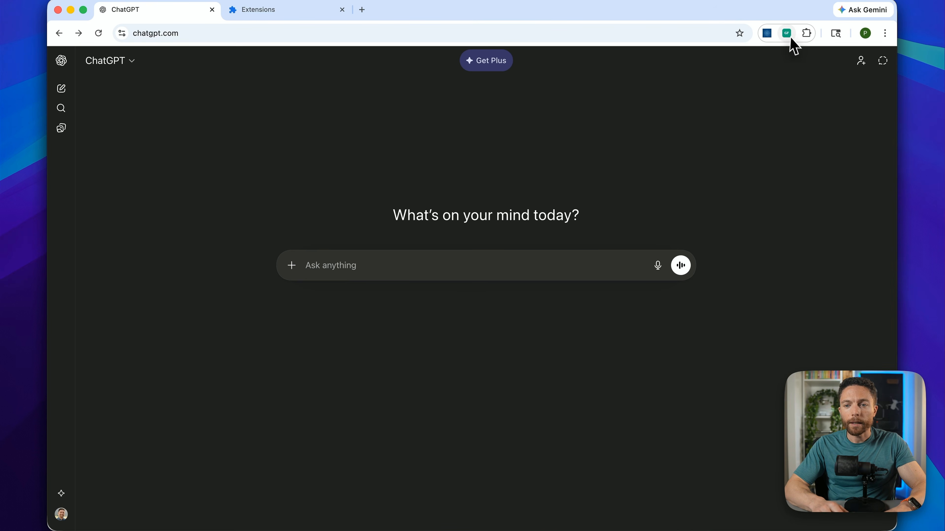
click(786, 33)
click(762, 98)
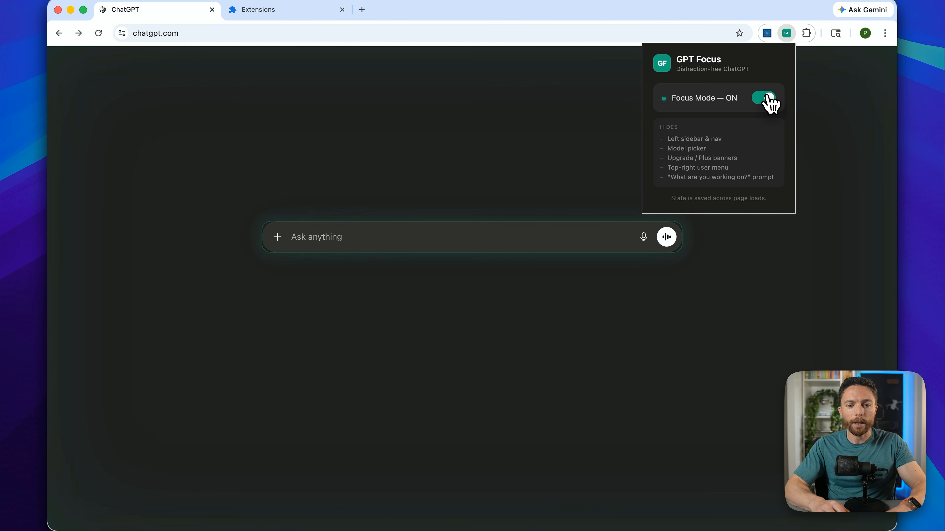
click(770, 103)
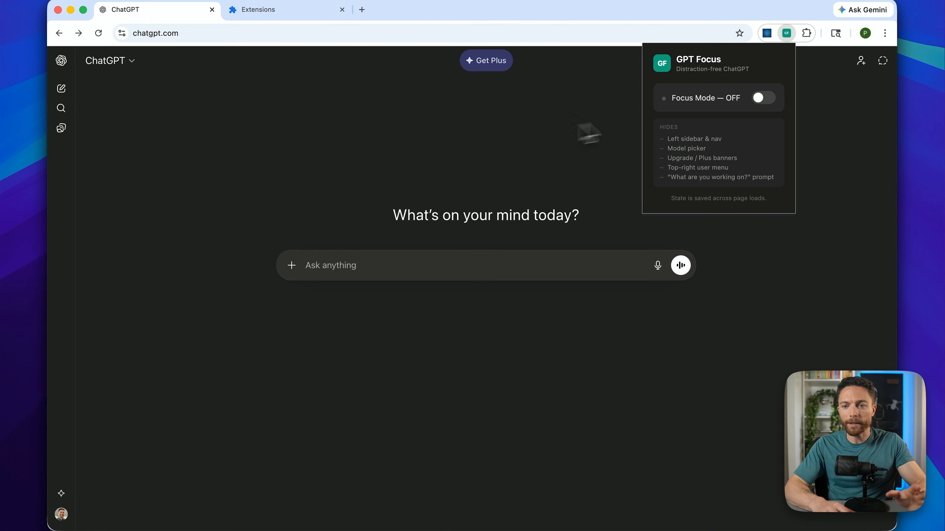
click(760, 98)
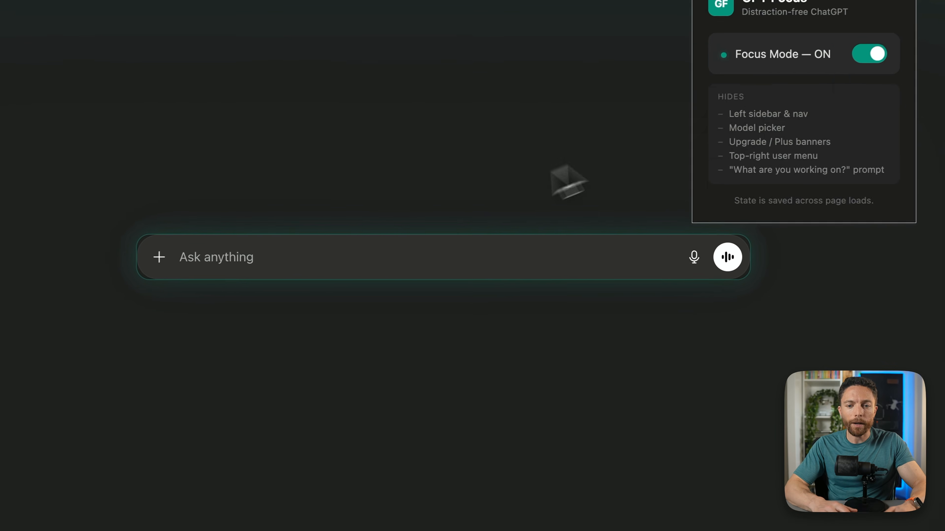
click(536, 191)
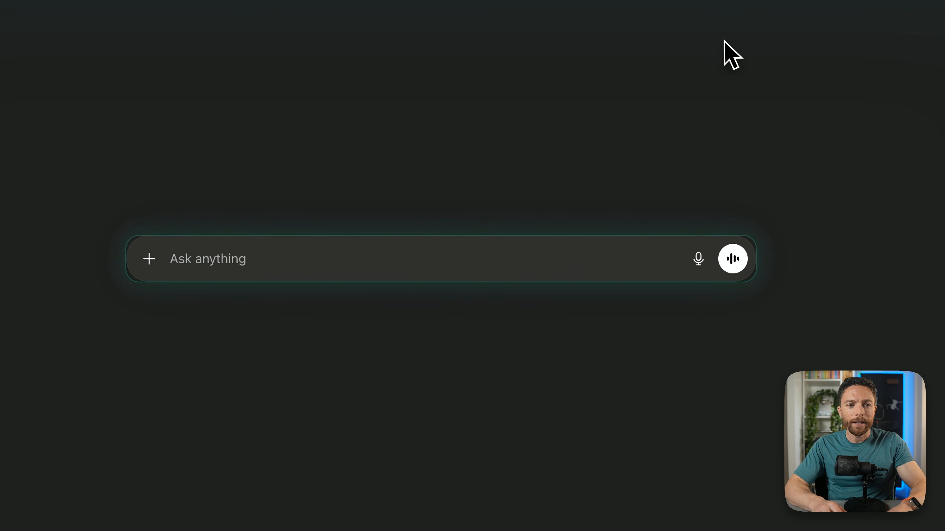
In Claude, send a message that the toggle works perfectly but the glow and shadow effects should be removed.
key(alt+Tab)
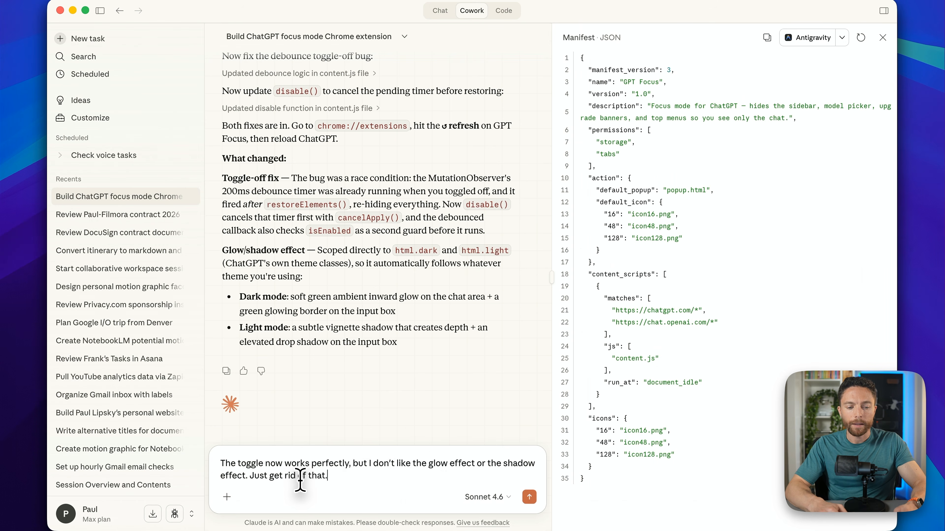
click(529, 497)
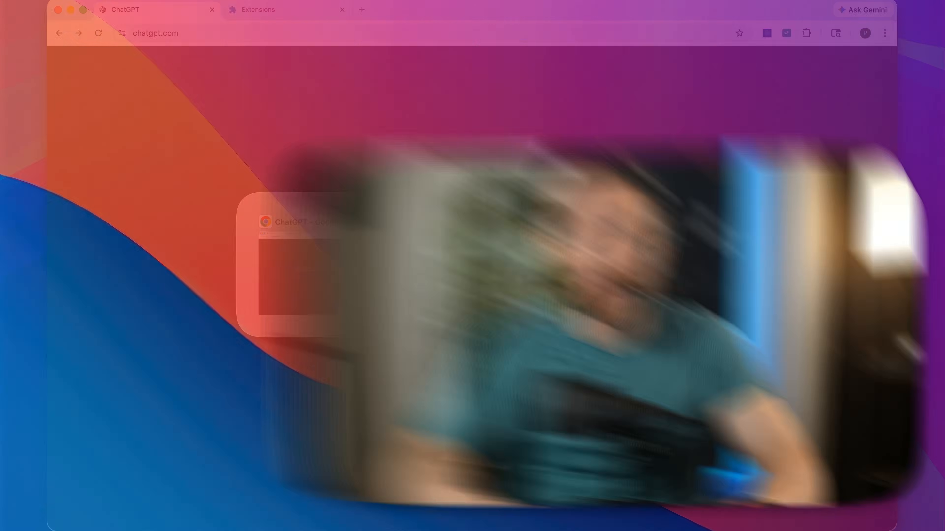
Collapse the GPT Focus v1 folder in Finder and open the Extensions page in Chrome.
key(super+Tab)
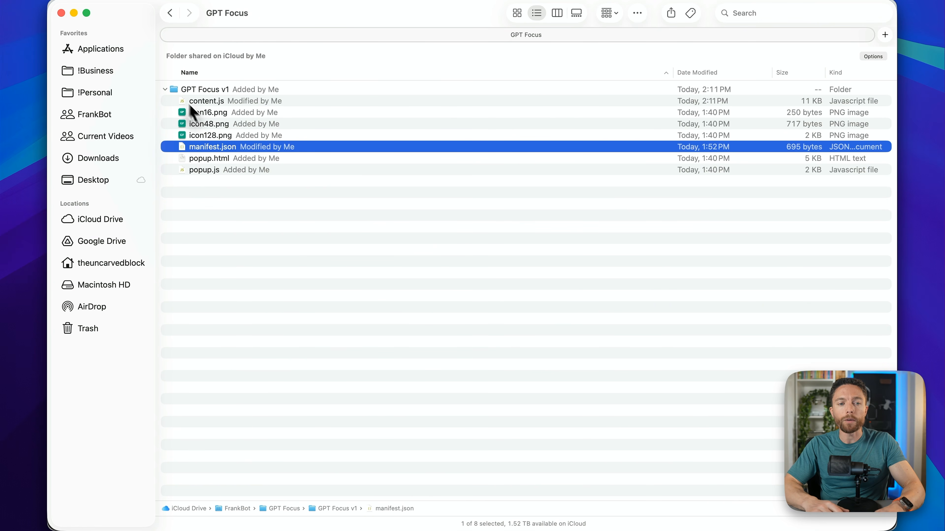
click(165, 89)
key(super+Tab)
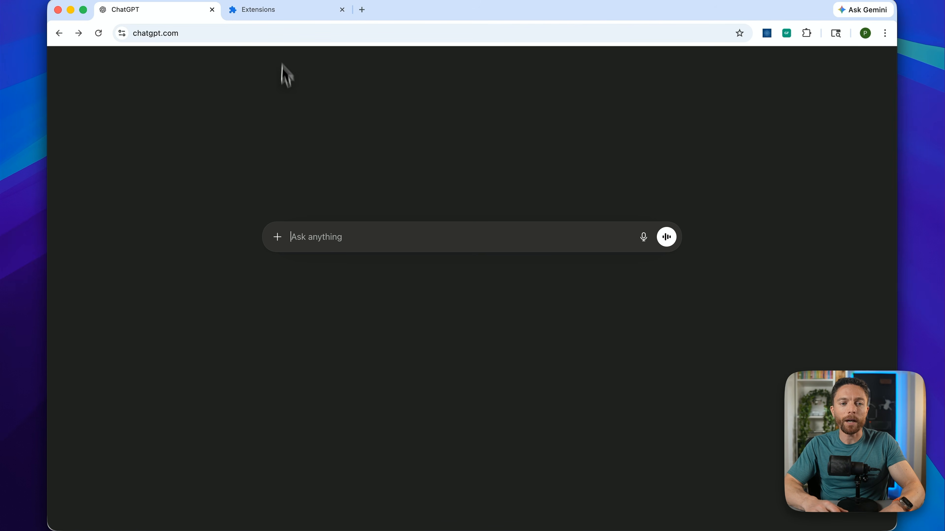
click(280, 14)
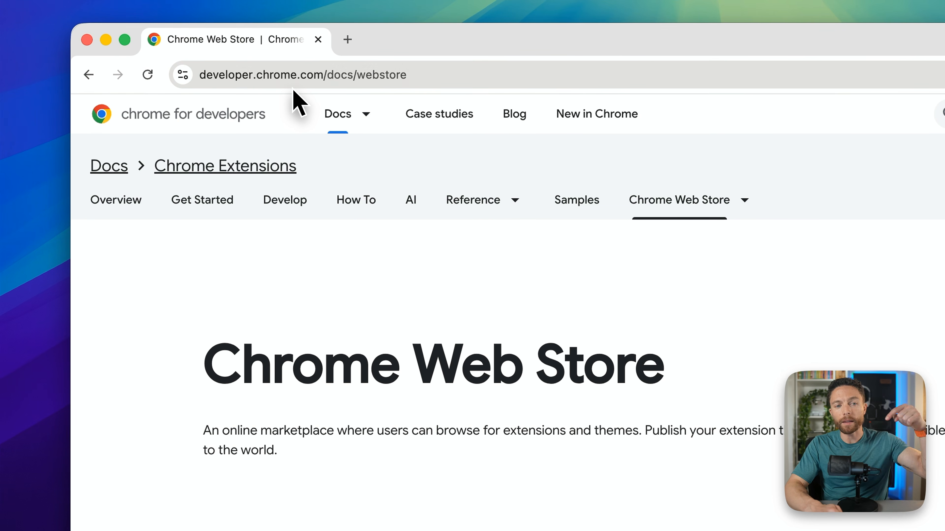
Open the Developer Dashboard from the Chrome Web Store page of the Chrome for Developers site.
mouse_move(338, 114)
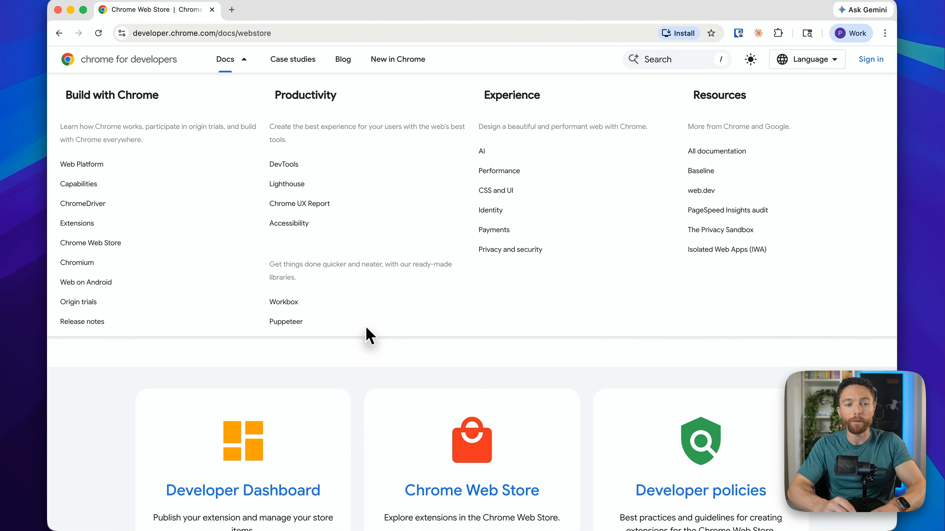
scroll(363, 420, down, 5)
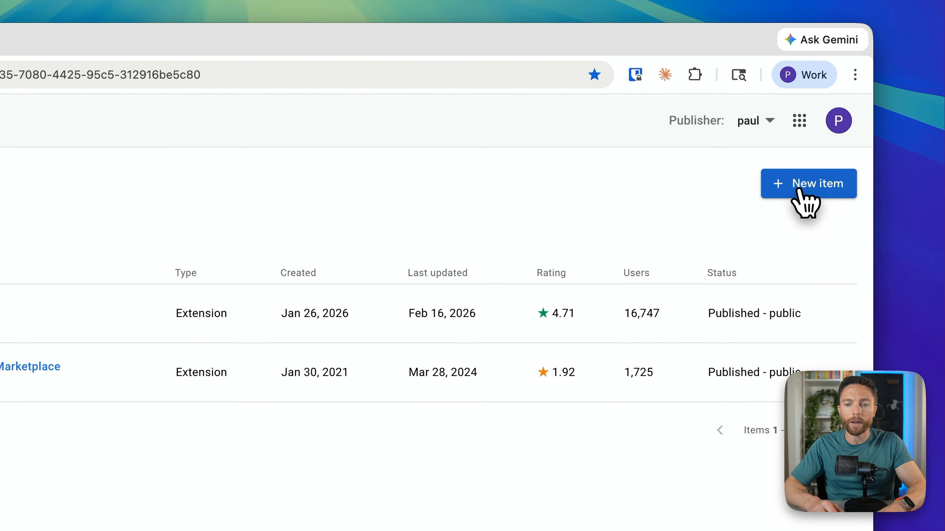
Compress the GPT Focus v1 folder in Finder and upload the zip as a new item in the Chrome Developer Dashboard.
click(801, 194)
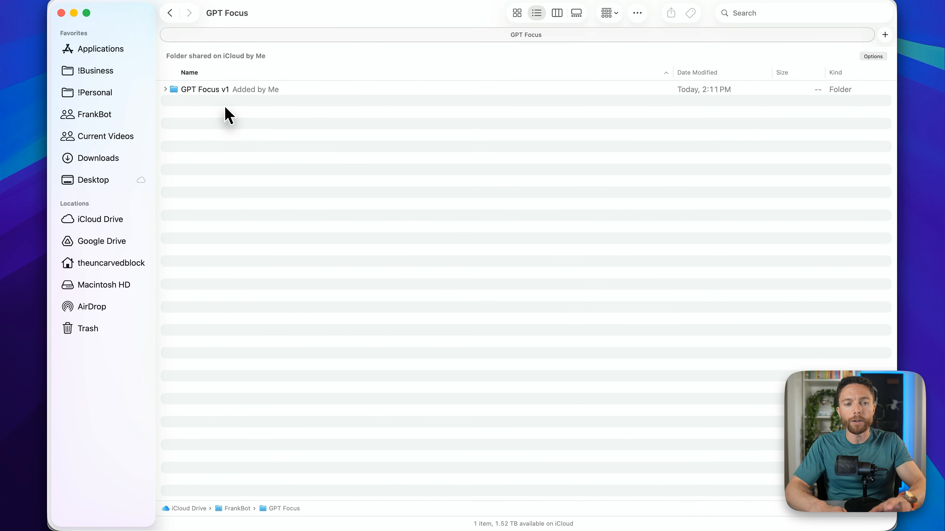
click(204, 89)
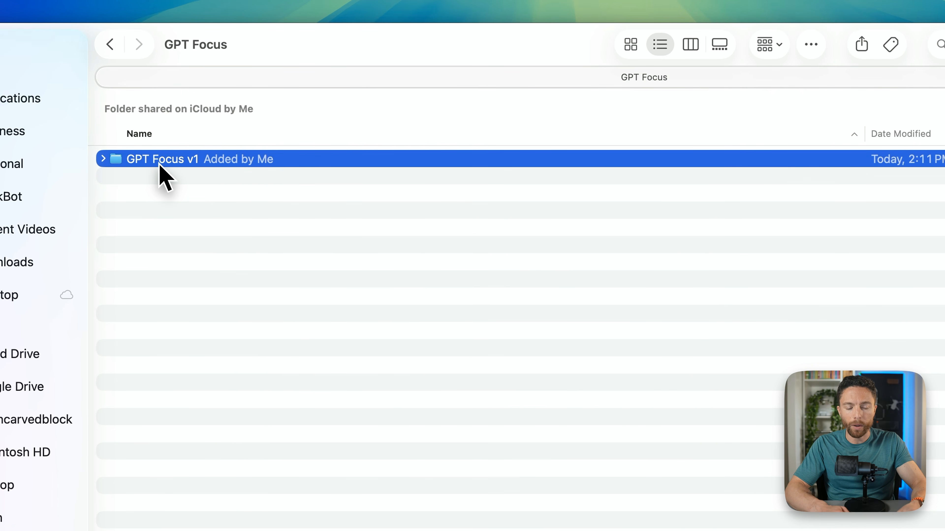
right_click(163, 160)
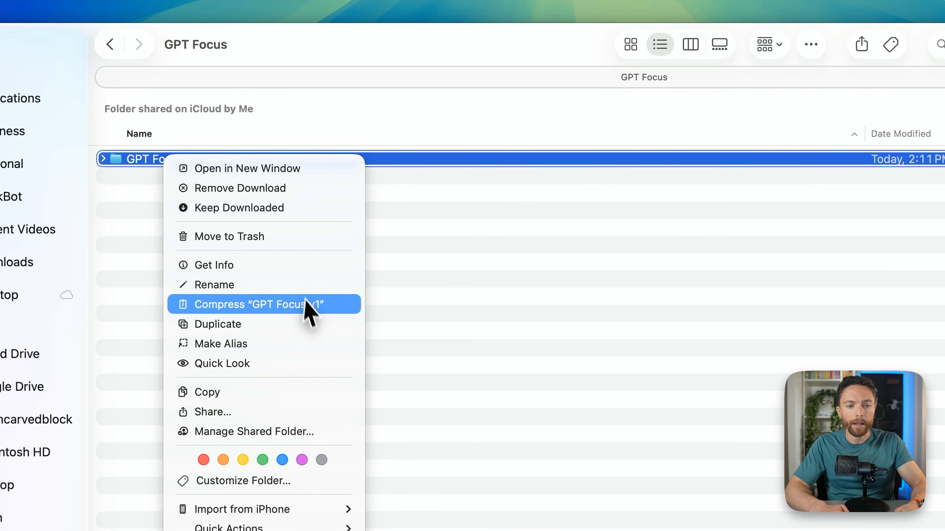
click(312, 311)
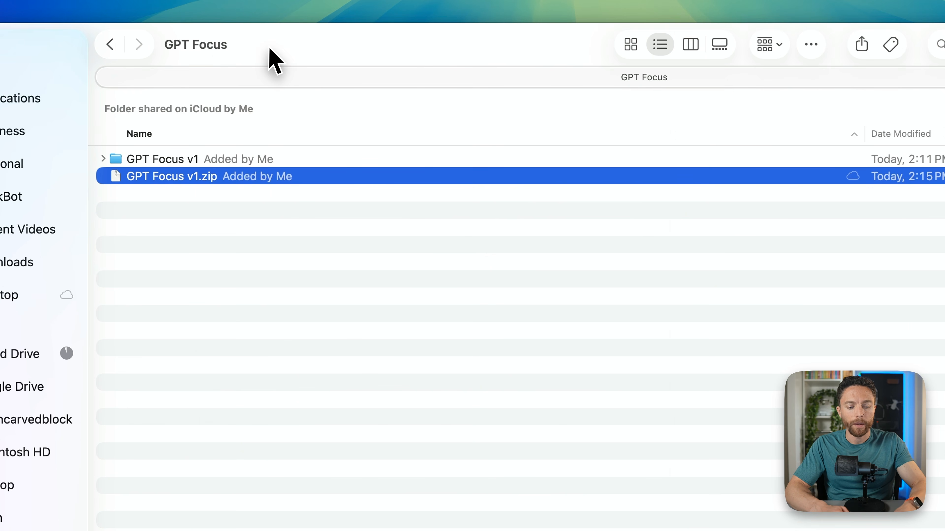
key(super+Tab)
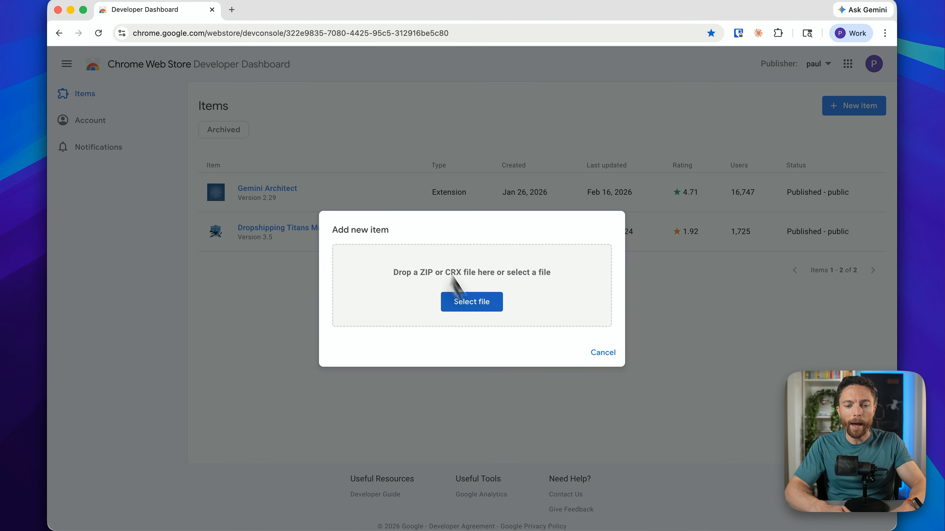
click(487, 307)
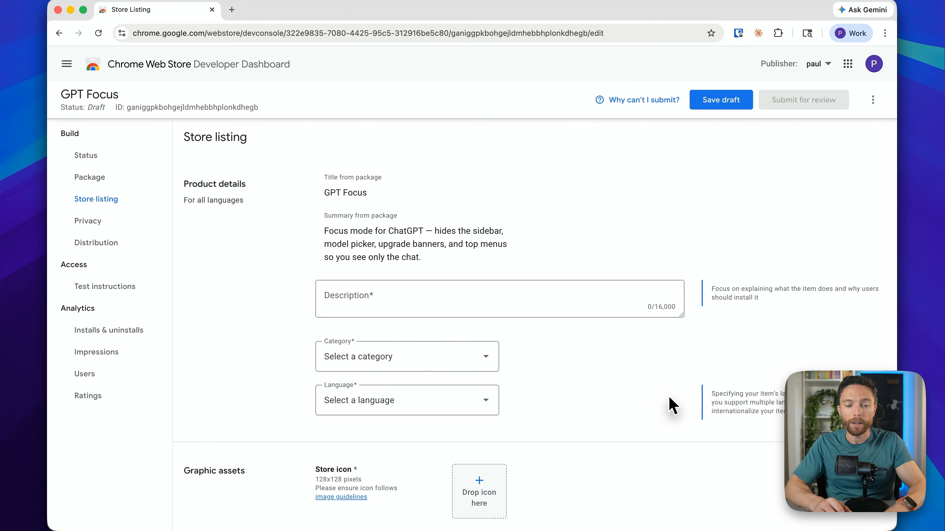
Switch to Claude and ask what to put in each Chrome store field, such as the description, reading through the reply.
key(super+Tab)
key(super+Tab)
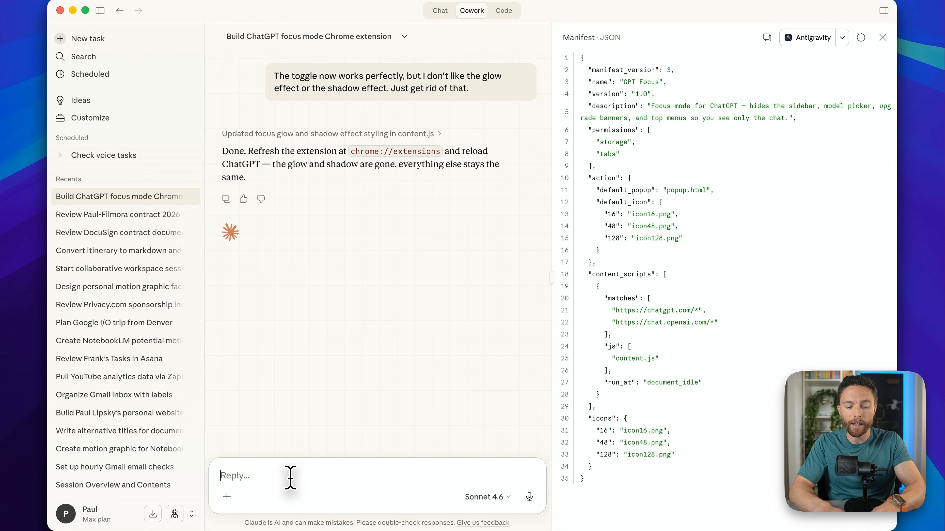
text(I'm publishing this to the chrome store. Tell me what I should put in each field (like the description))
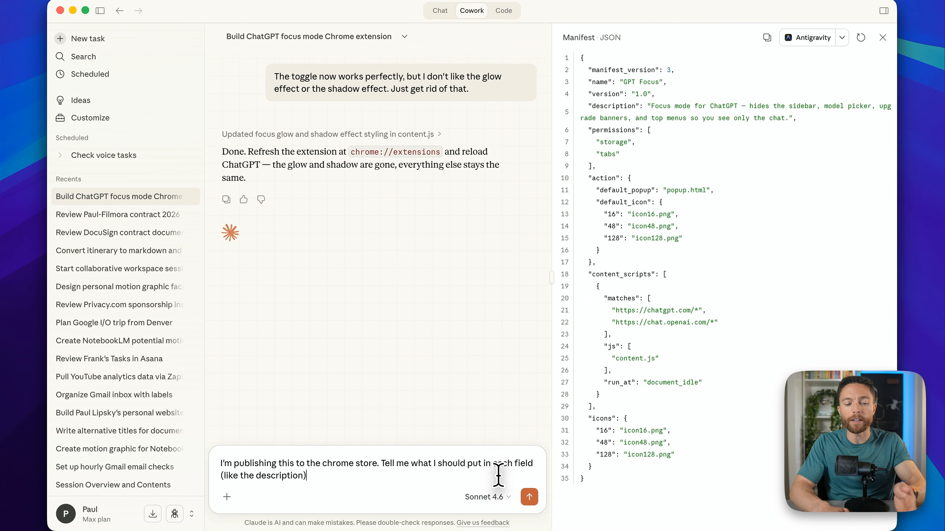
click(529, 497)
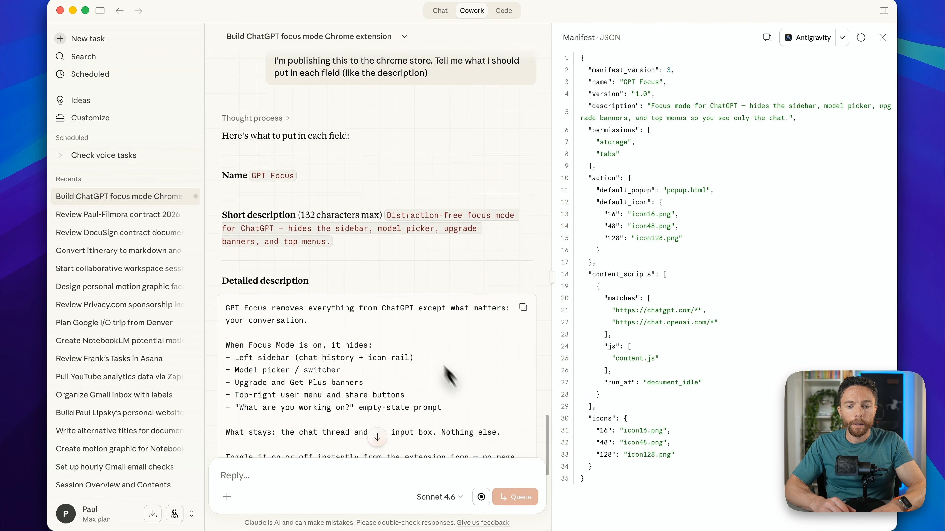
scroll(443, 368, down, 5)
Switch back to the store listing in Chrome and upload the store icon from the GPT Focus v1 folder.
key(super+Tab)
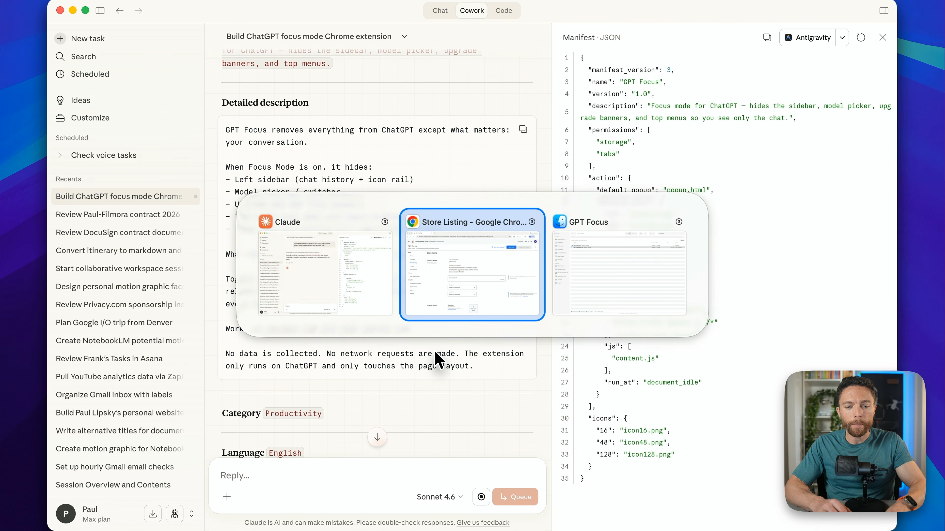
scroll(521, 356, down, 2)
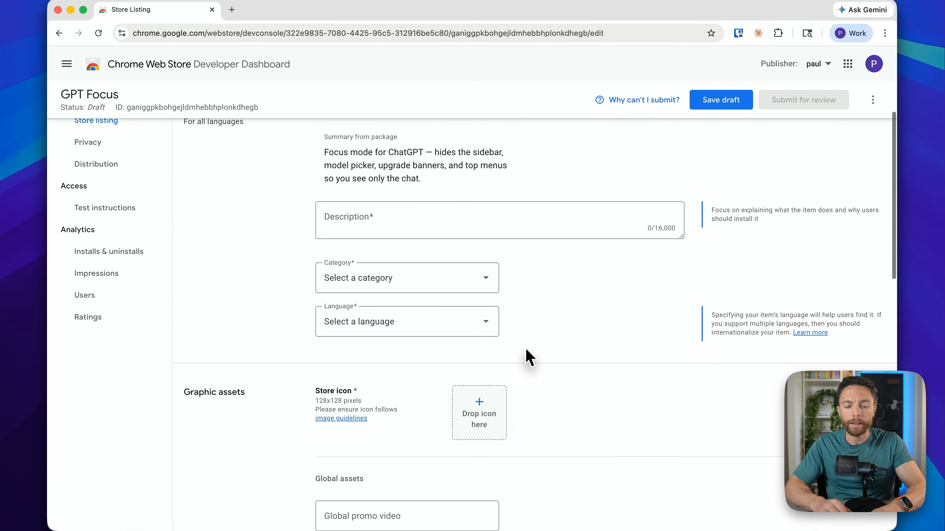
scroll(528, 358, down, 4)
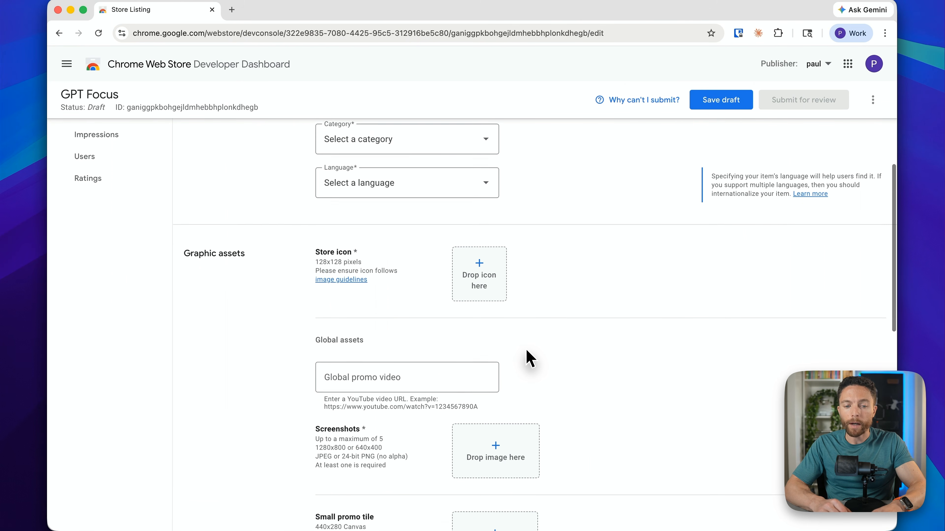
scroll(526, 353, down, 1)
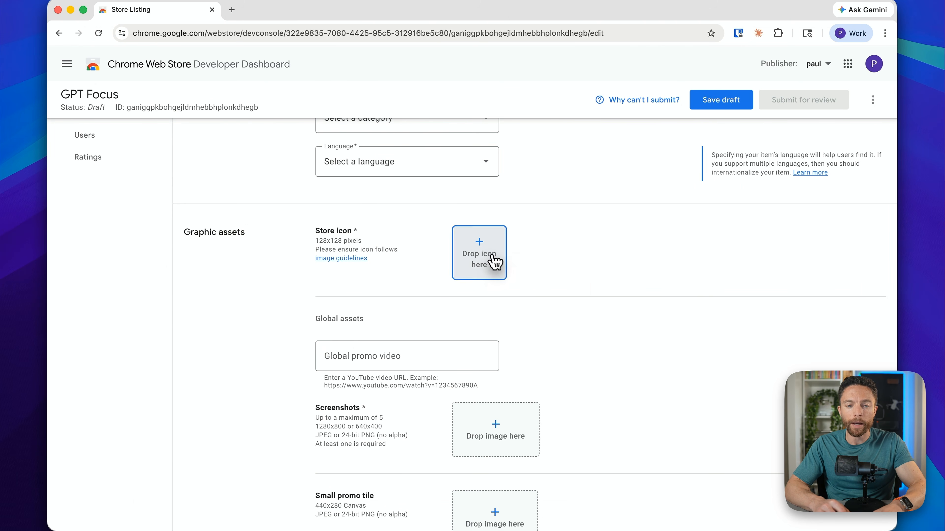
click(493, 260)
click(154, 134)
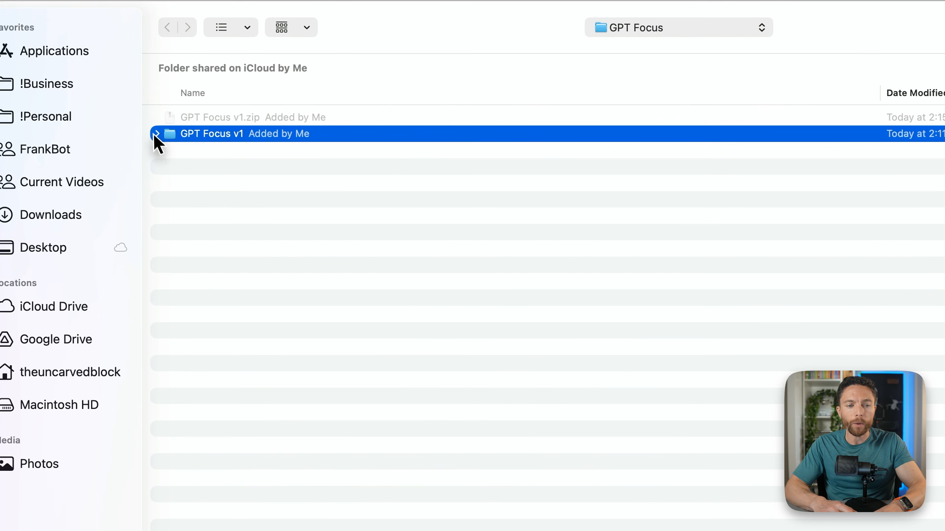
click(156, 135)
click(237, 186)
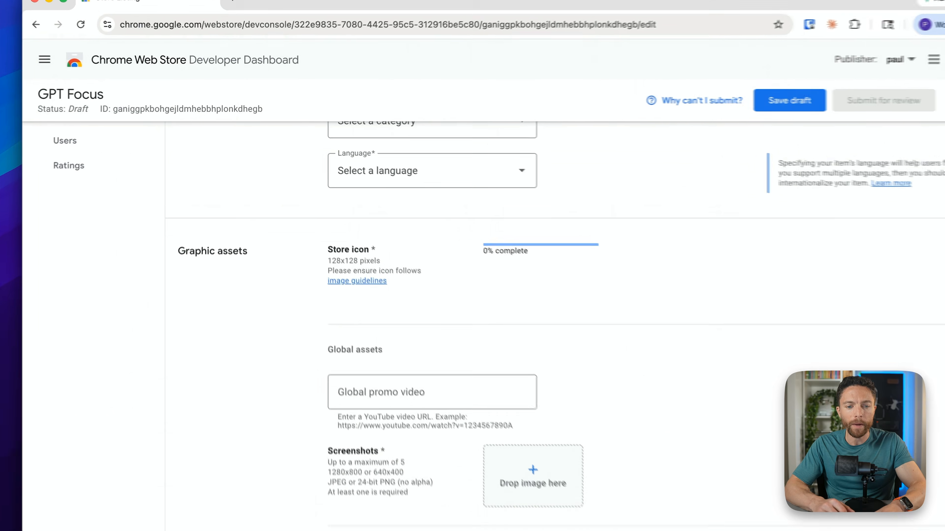
Switch to the focused ChatGPT page, capture the full screen with Shottr and save the screenshot.
scroll(545, 330, down, 3)
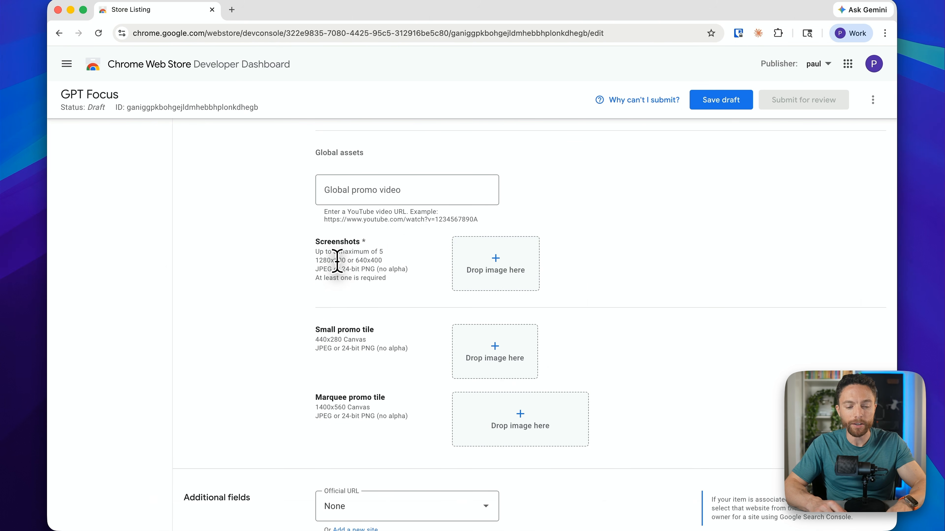
key(alt+Tab)
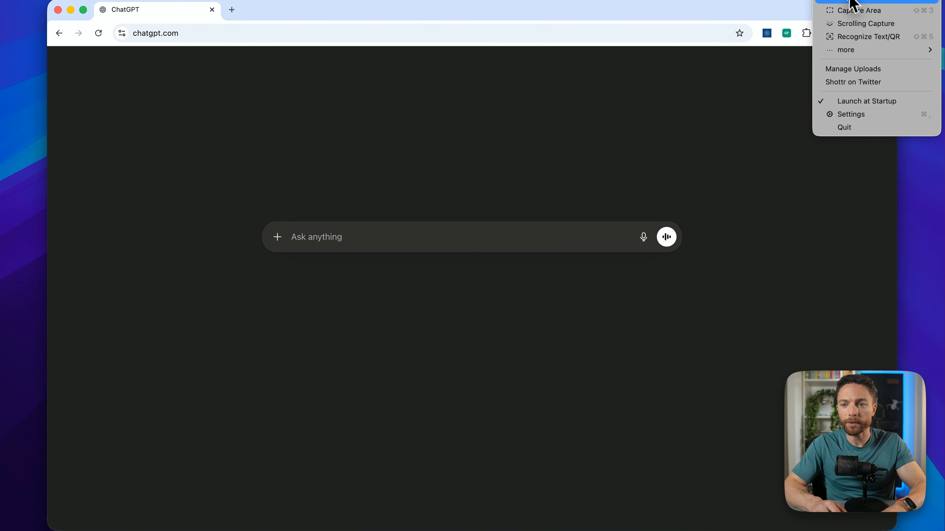
click(852, 1)
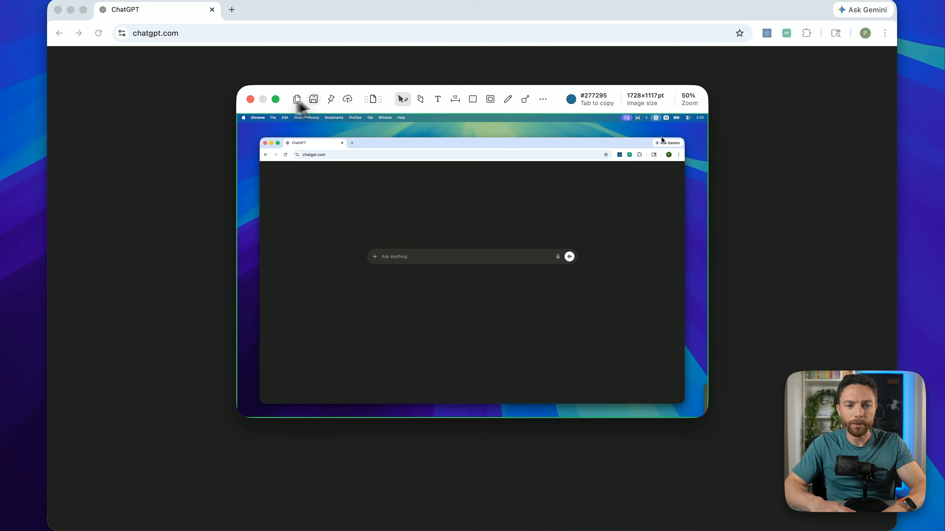
click(313, 100)
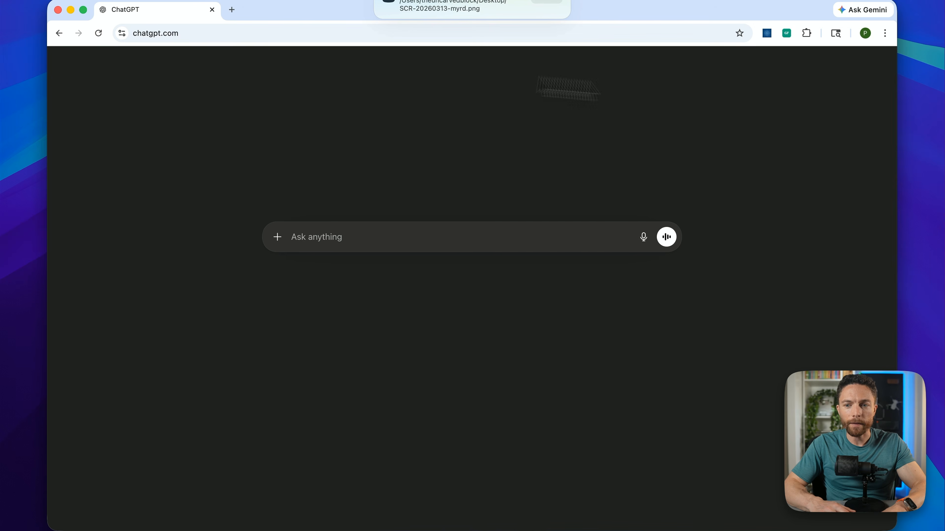
Open the GPT Focus popup over the ChatGPT page and save a second full-screen Shottr capture.
click(786, 34)
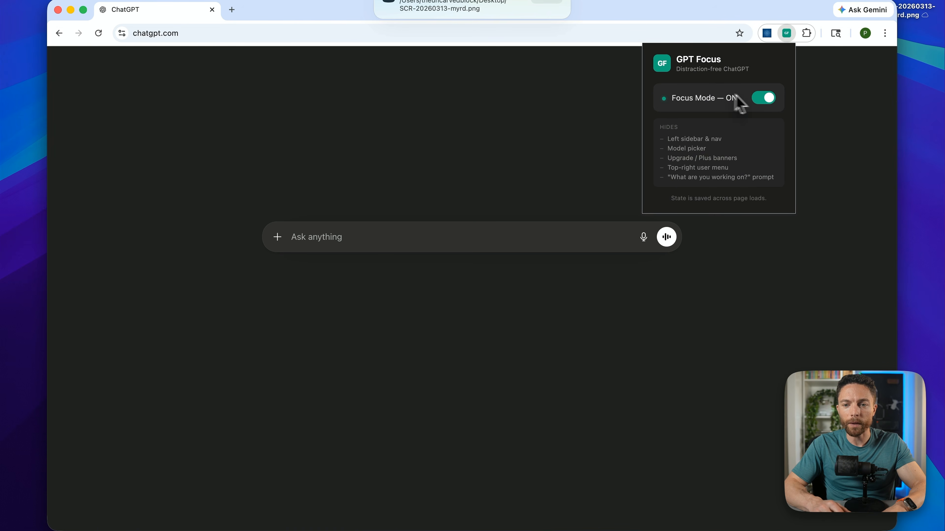
click(822, 2)
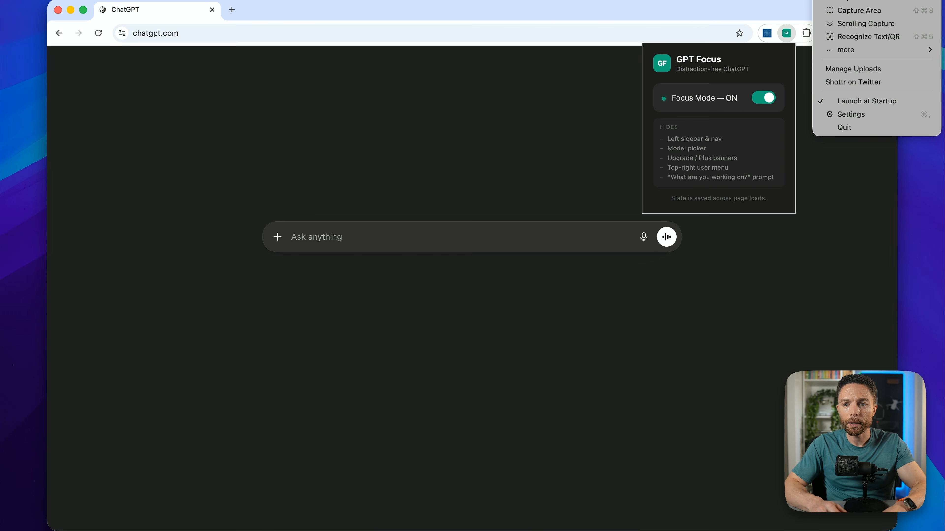
click(858, 1)
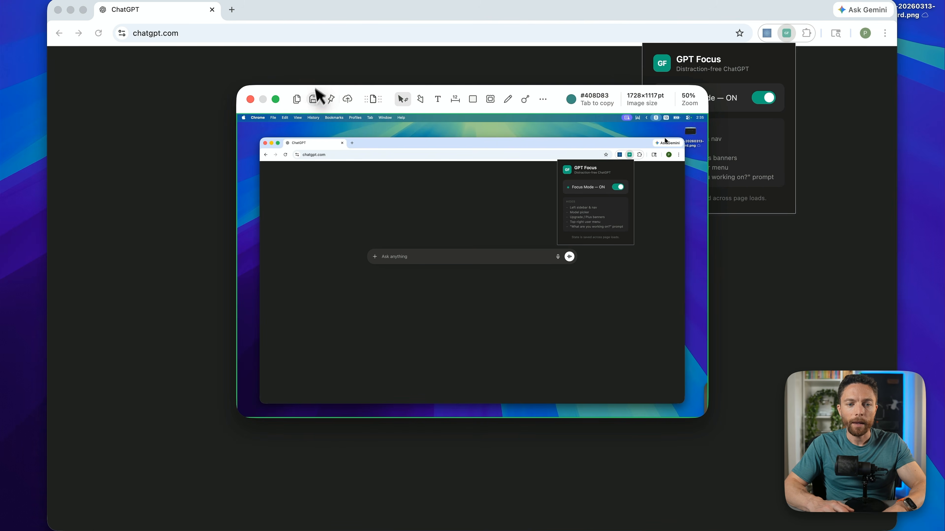
click(312, 98)
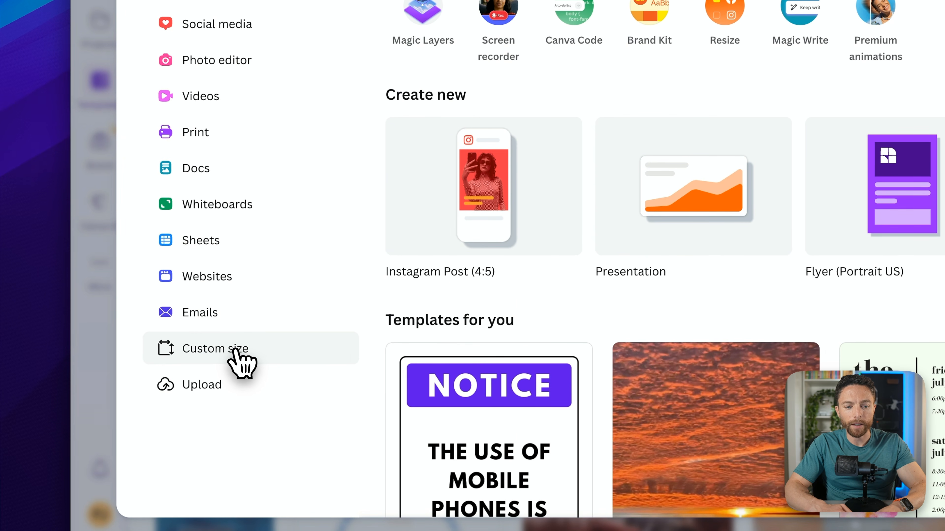
Create a new custom-size Canva design of 1280 × 800 px.
click(236, 354)
text(12)
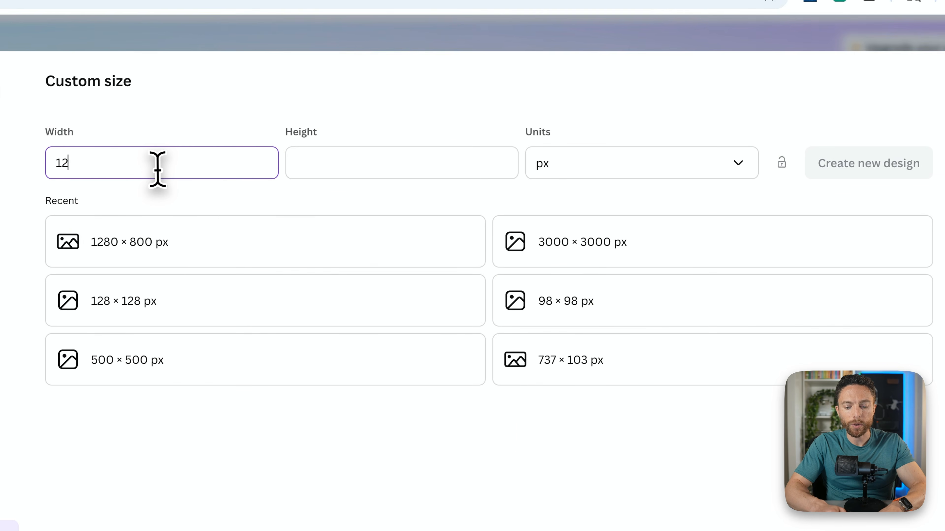
text(80)
click(373, 163)
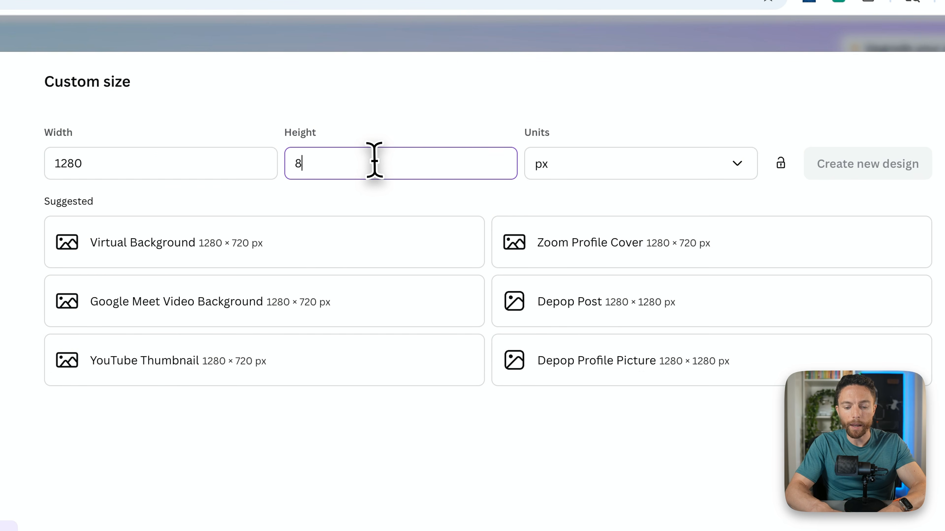
click(850, 178)
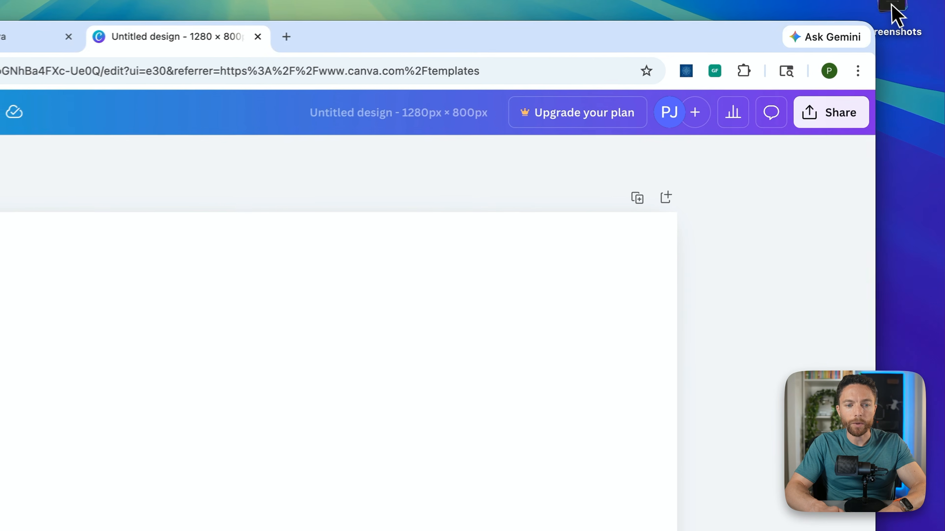
Add the first ChatGPT screenshot from the desktop to the Canva design and enlarge it to cover the whole page.
click(907, 3)
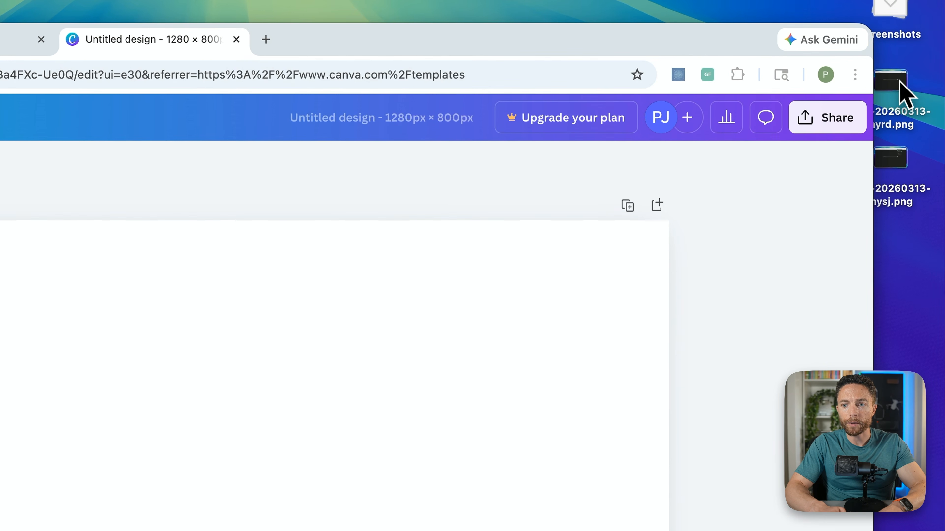
drag(906, 44, 454, 298)
drag(240, 456, 238, 456)
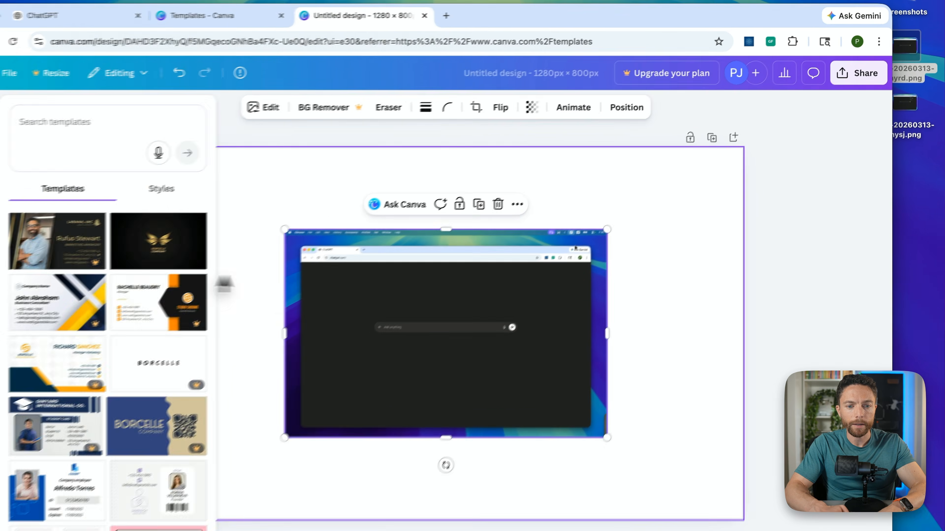
click(224, 284)
click(327, 230)
click(354, 217)
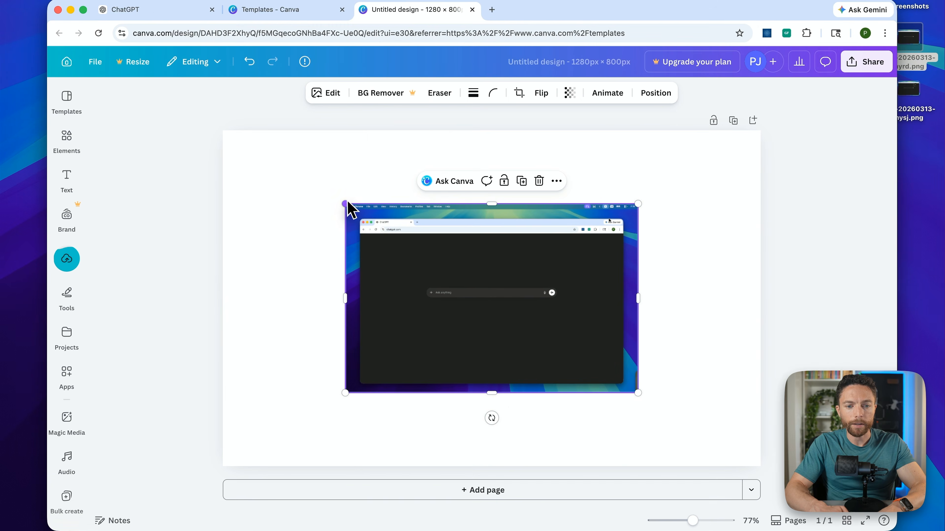
drag(350, 208, 211, 154)
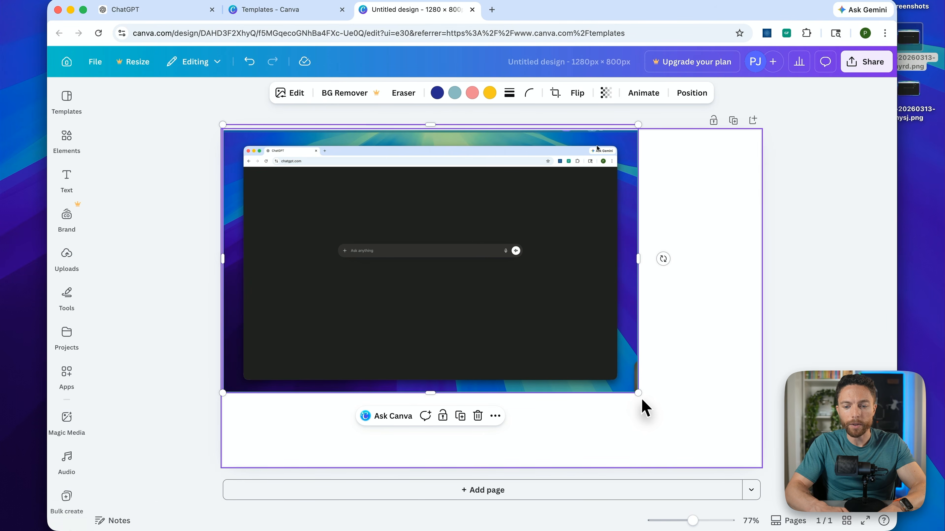
drag(638, 393, 762, 468)
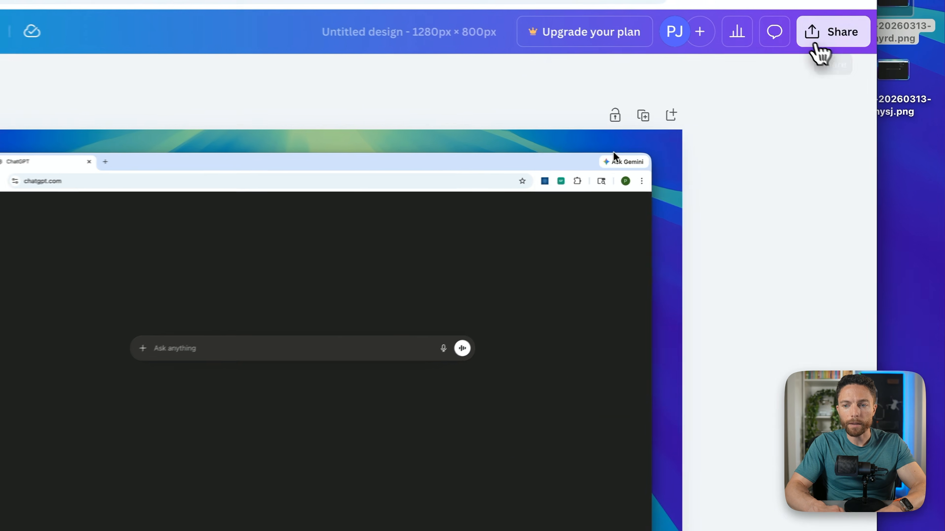
Download the Canva design as a PNG at 1,280 × 800 px.
click(816, 43)
click(597, 357)
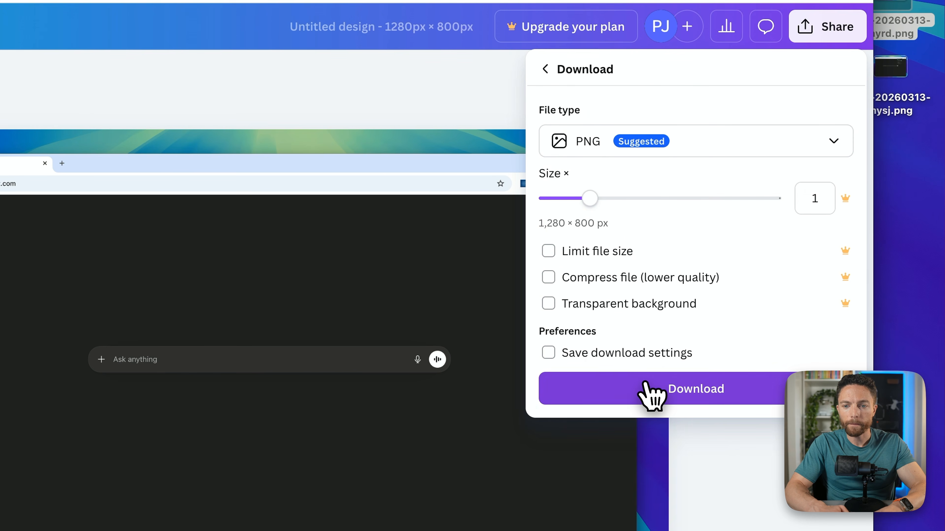
click(652, 391)
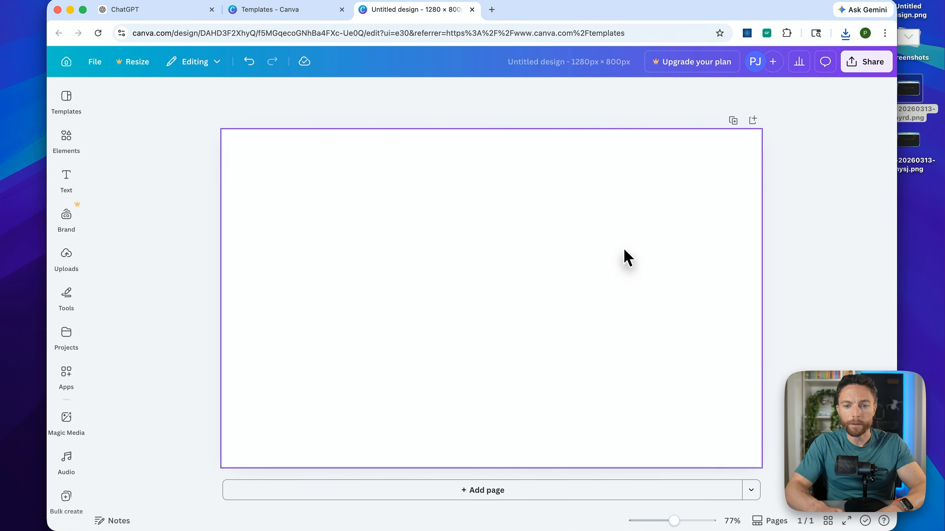
Fill the Canva page with the second screenshot showing the GPT Focus popup, and switch back to the store listing.
drag(909, 139, 428, 319)
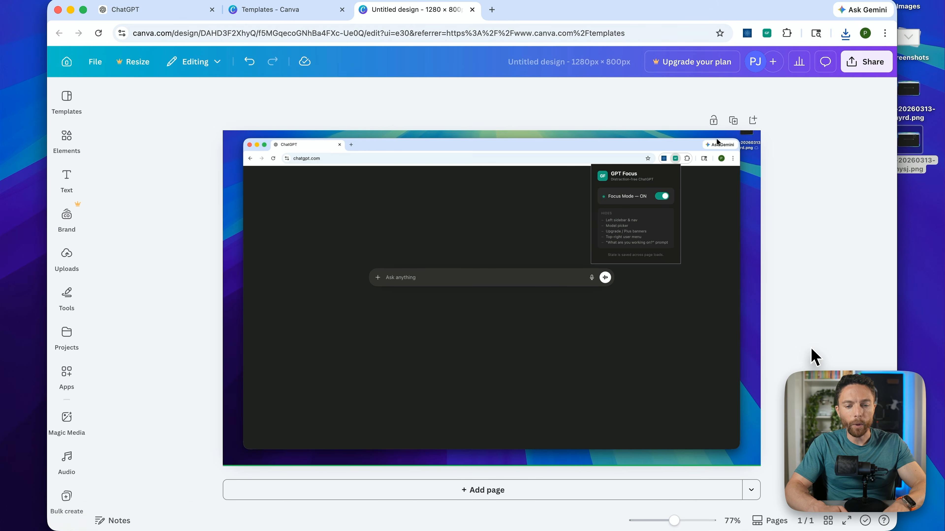
key(super+Tab)
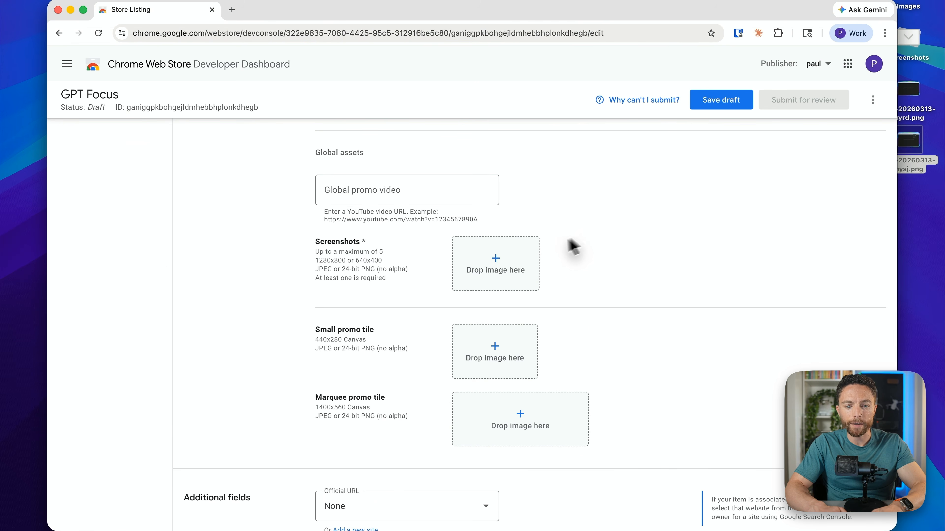
Add the prepared screenshots to the store listing's Screenshots section and save the draft.
drag(573, 247, 542, 260)
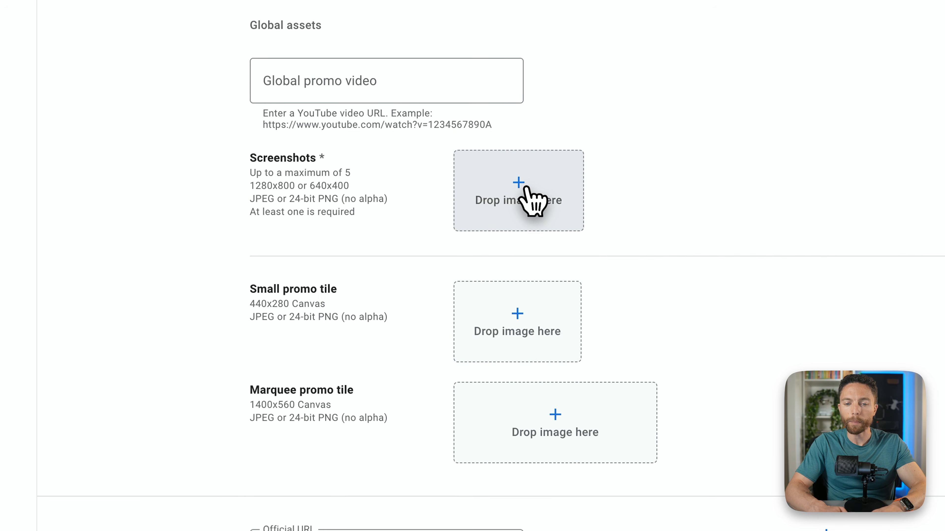
drag(532, 197, 727, 316)
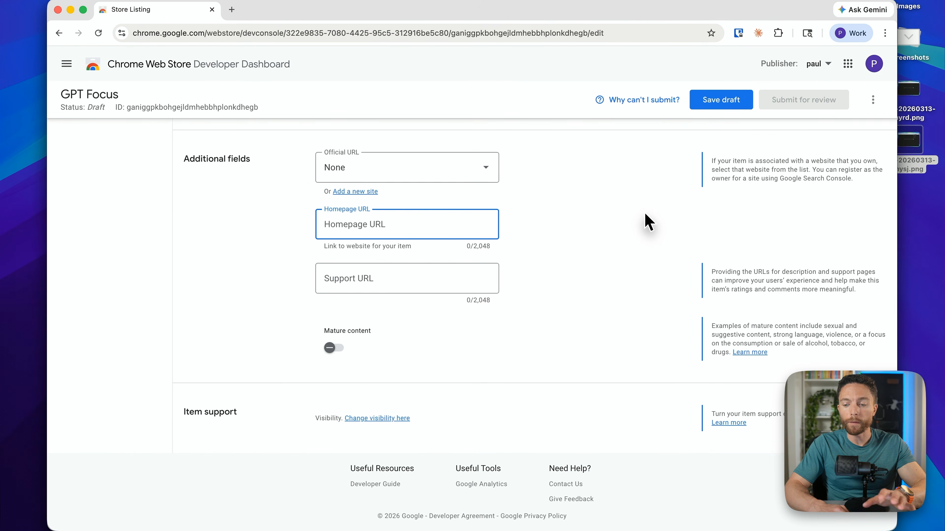
click(742, 105)
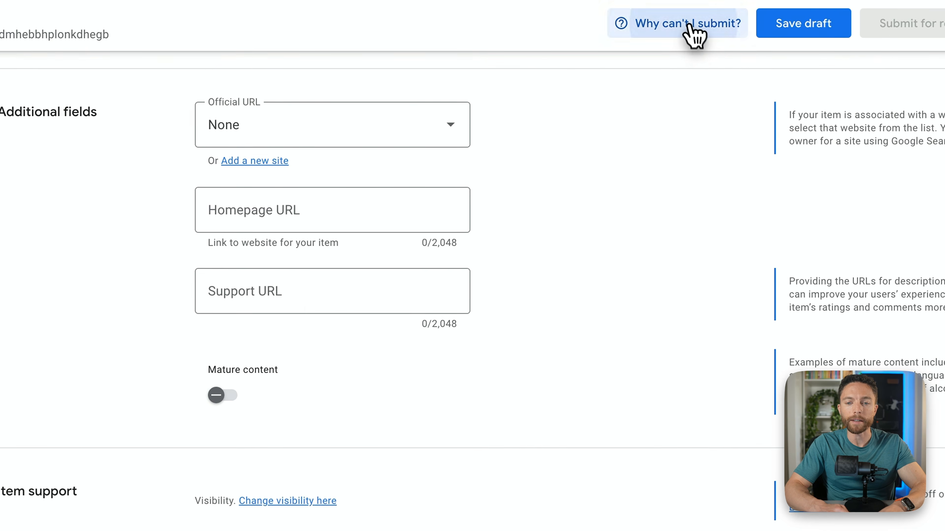
Open the explanation of why the item can't be submitted, copy all its listed requirements and close it.
click(681, 36)
drag(295, 225, 369, 386)
click(369, 386)
drag(292, 227, 460, 435)
click(463, 435)
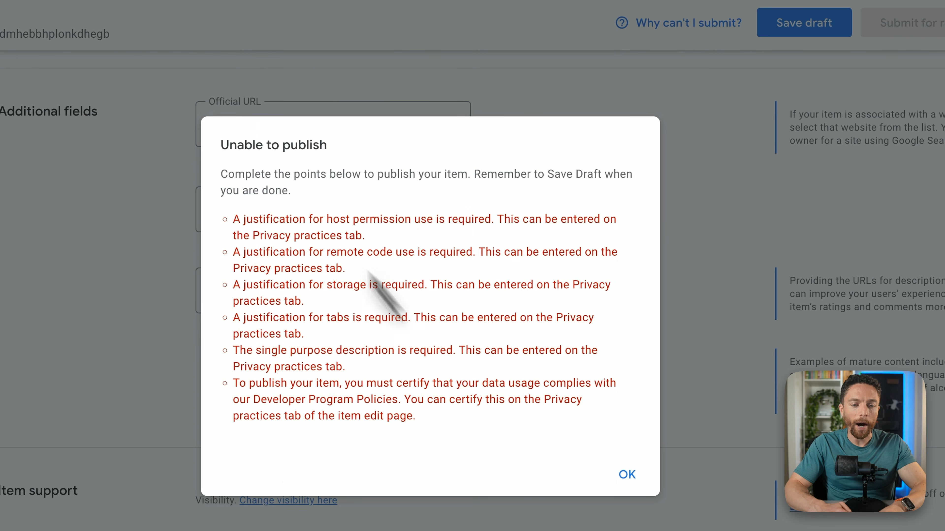
drag(428, 416, 211, 212)
key(super+c)
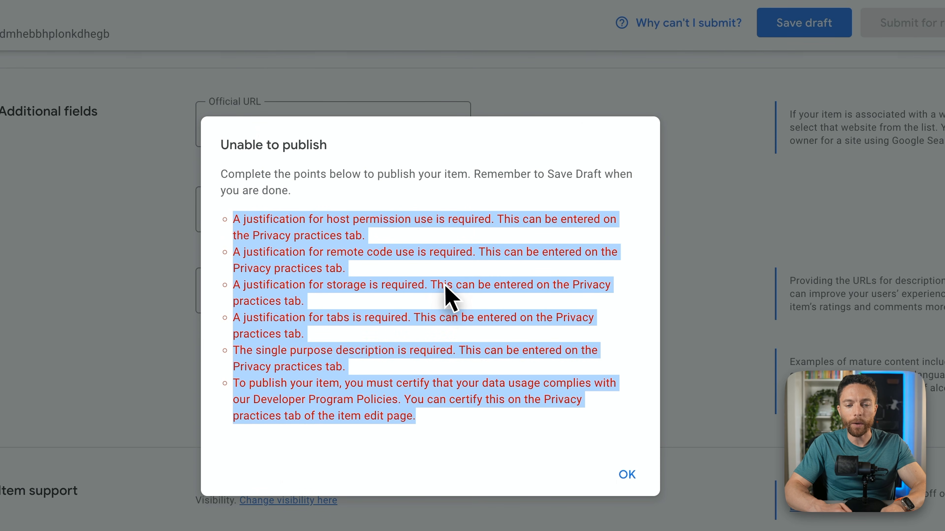
click(628, 476)
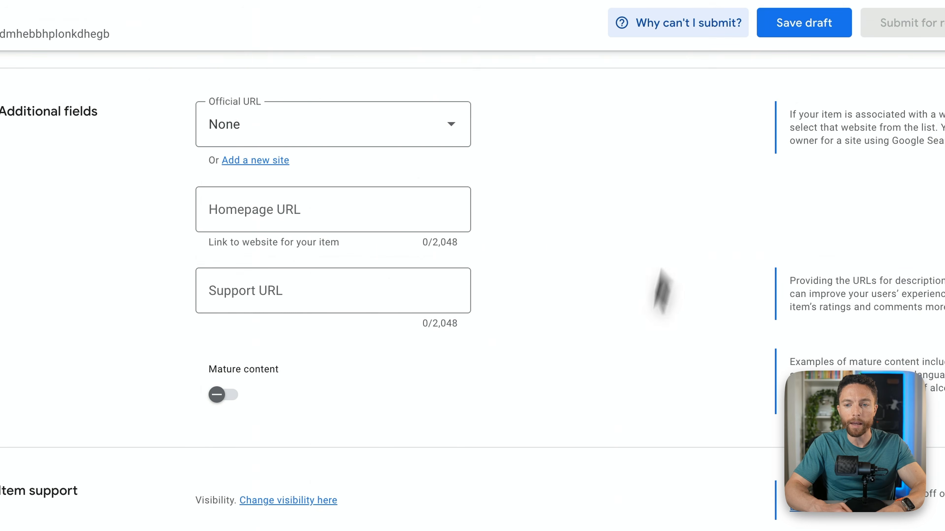
Open the extension's Privacy page and go through its permission justification fields.
scroll(646, 217, up, 5)
scroll(645, 218, up, 15)
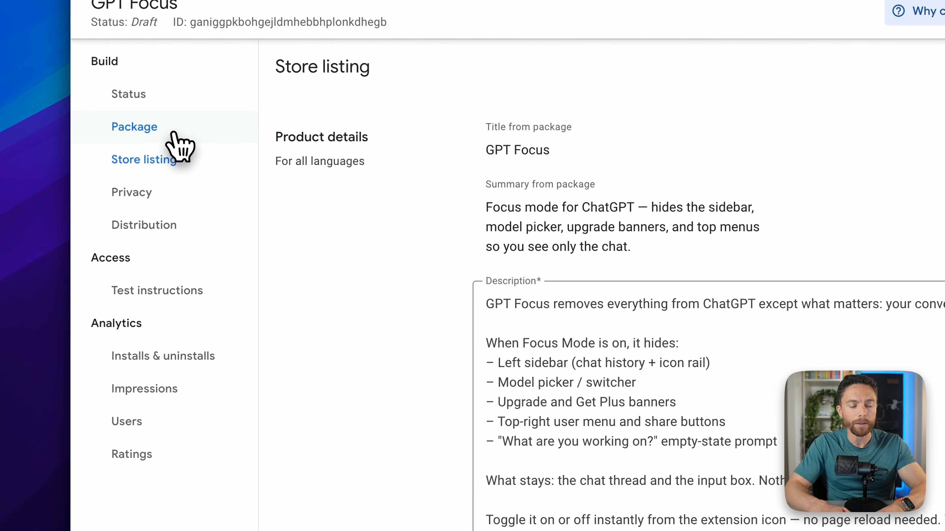
click(174, 192)
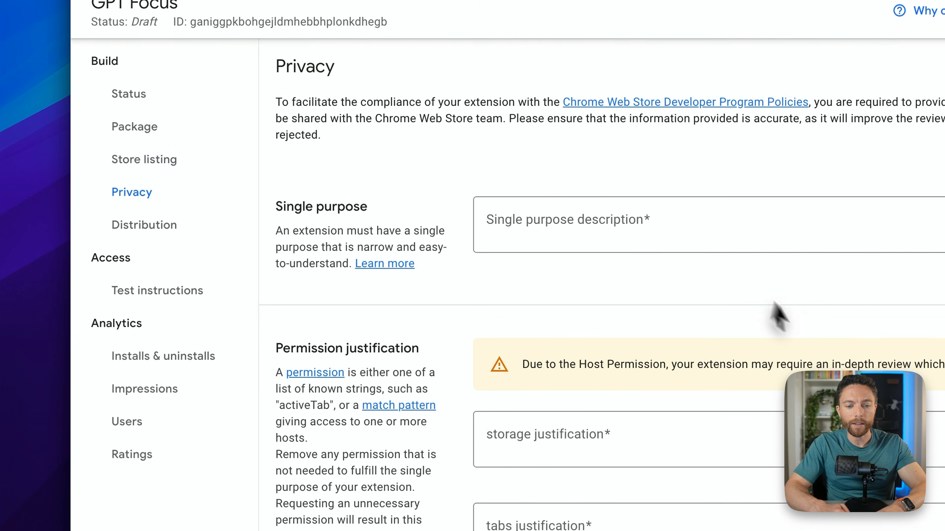
scroll(536, 305, down, 6)
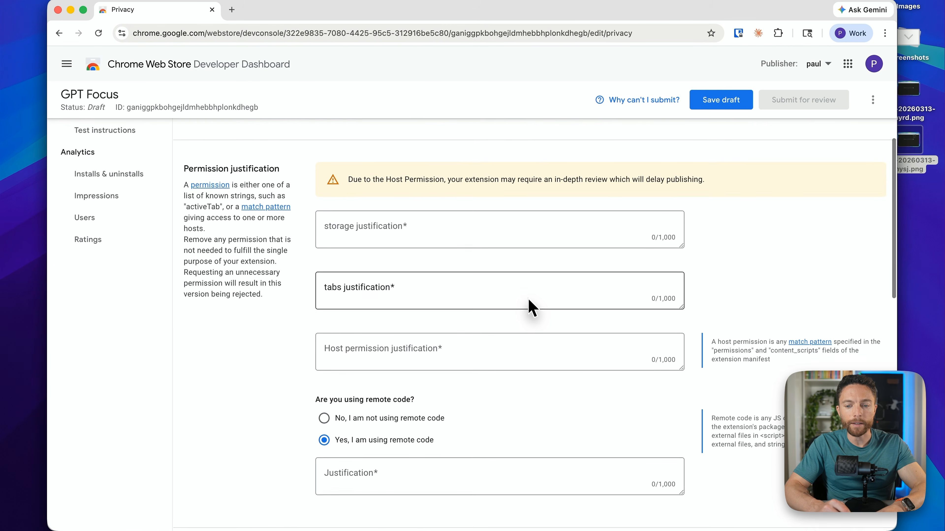
scroll(523, 247, up, 2)
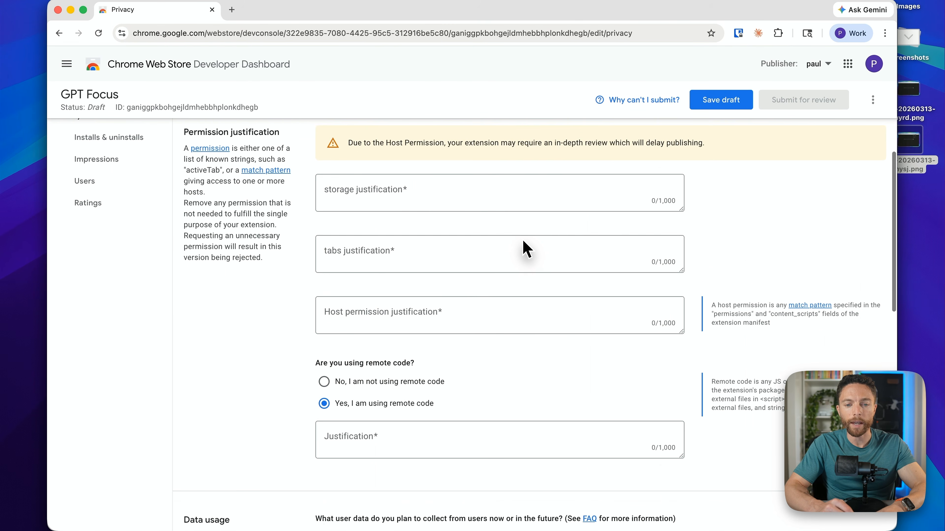
Switch to Claude and send the copied publishing requirements to the Cowork task.
click(523, 248)
key(super+Tab)
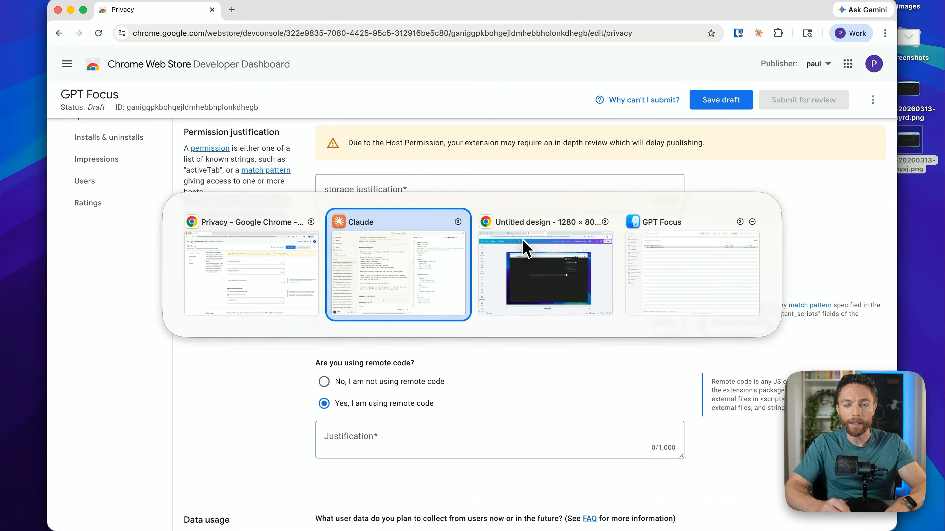
click(387, 479)
key(super+v)
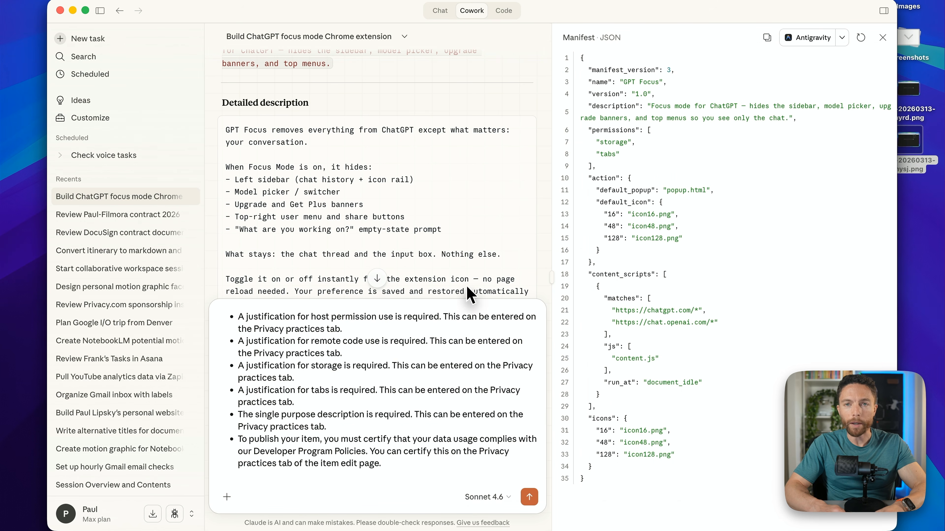
click(532, 497)
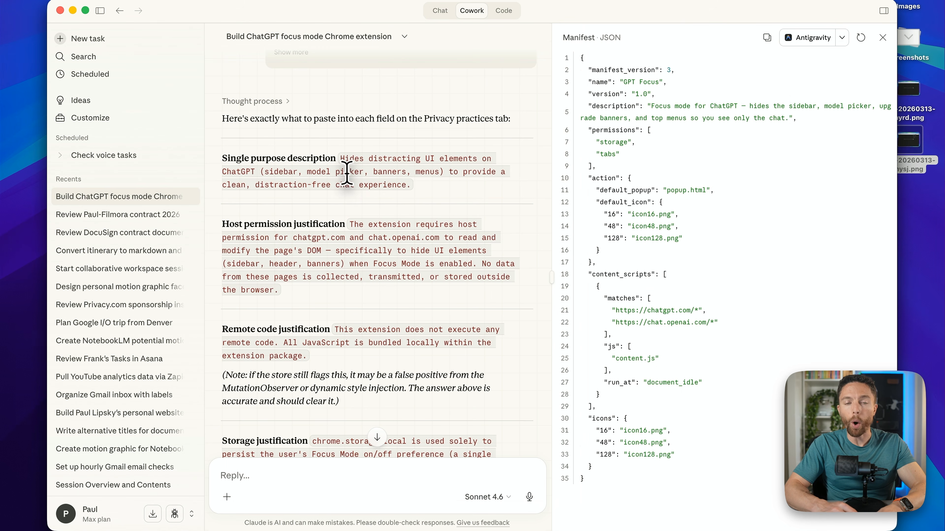
Copy the single purpose description from Claude's reply into the matching field on the store's Privacy page.
scroll(362, 183, down, 3)
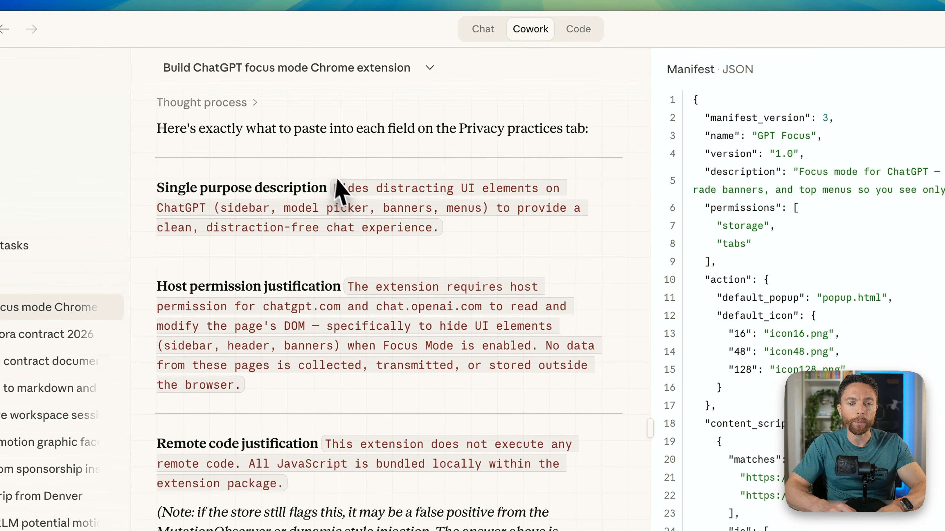
drag(359, 188, 434, 219)
key(super+c)
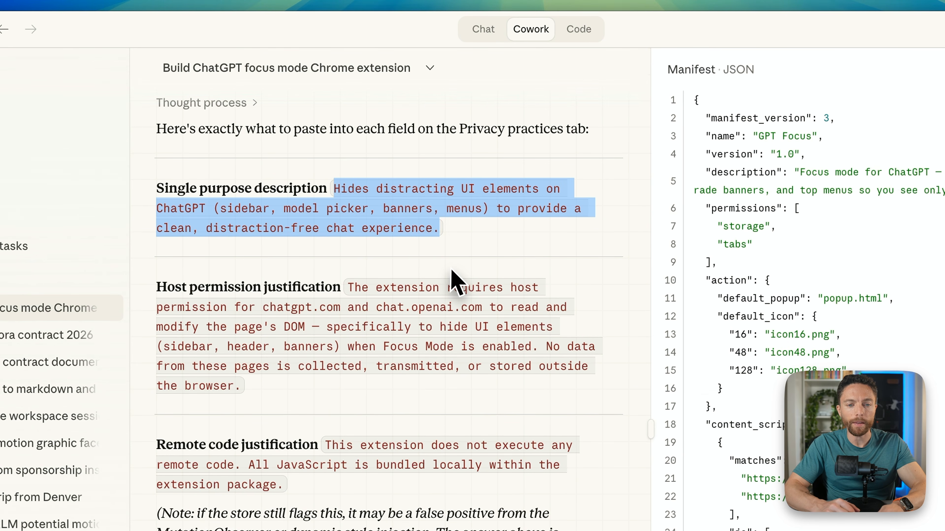
key(super+Tab)
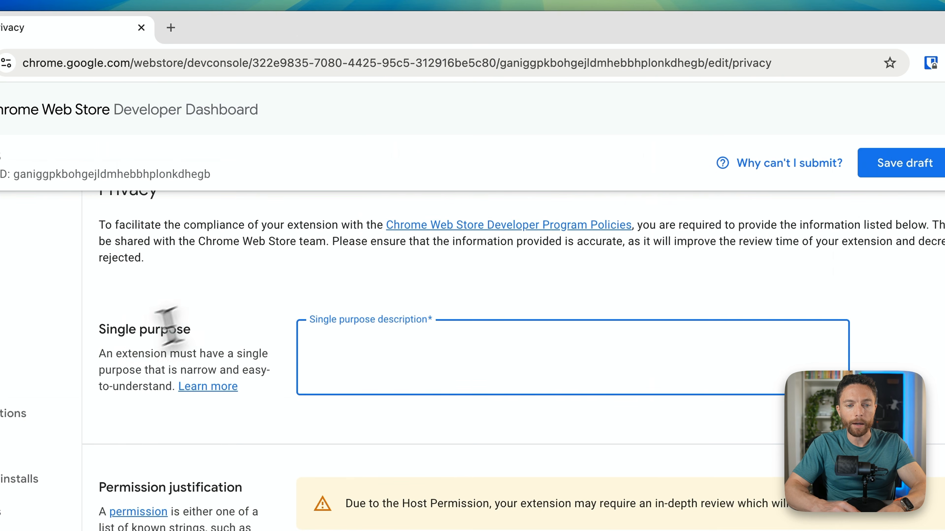
click(388, 356)
key(super+v)
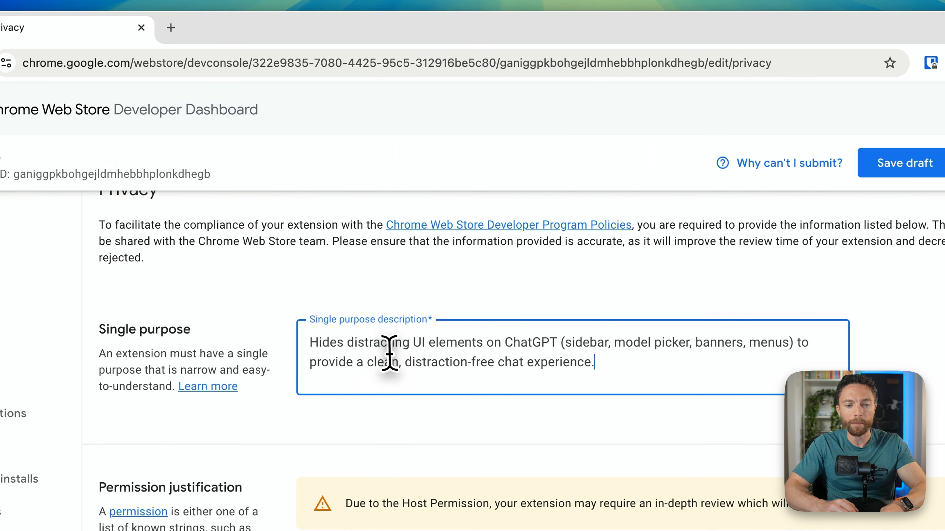
Copy the storage justification from Claude's reply into the storage justification field on the store's Privacy page.
scroll(450, 432, down, 5)
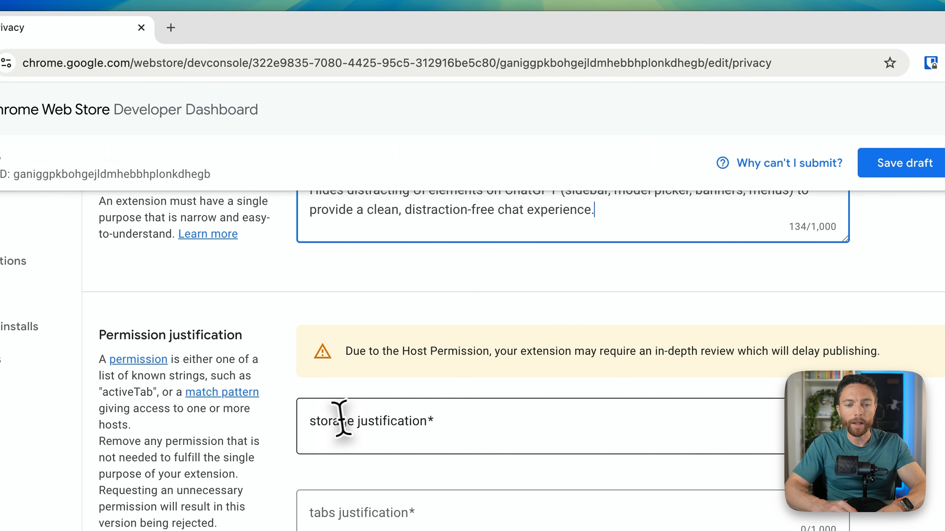
key(super+Tab)
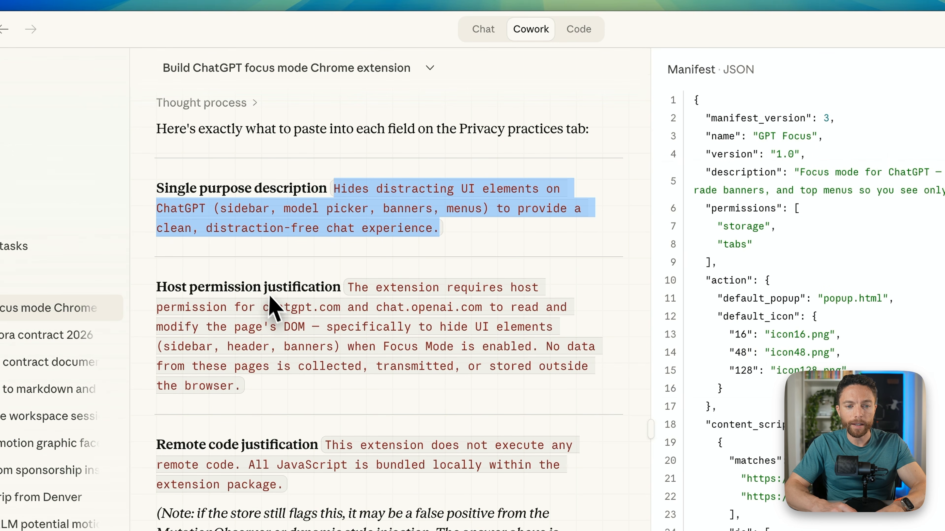
scroll(274, 353, down, 3)
drag(292, 506, 570, 530)
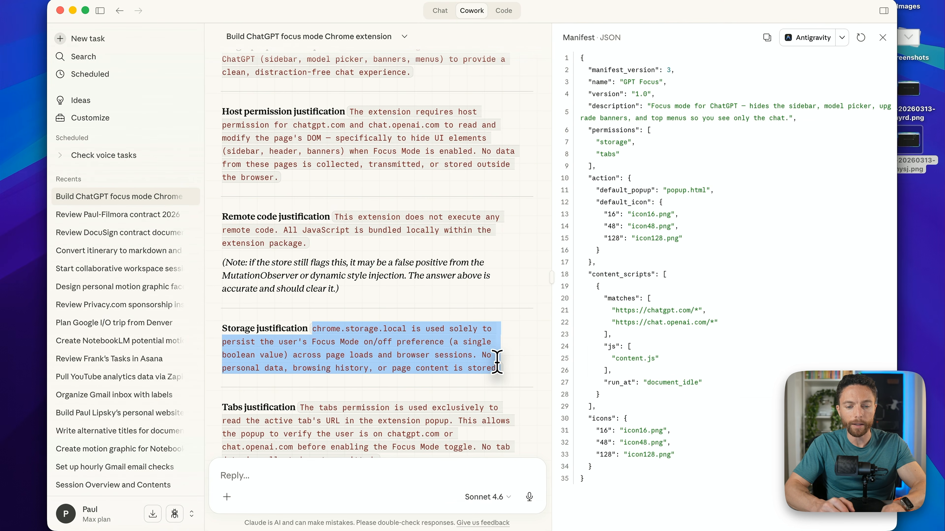
key(super+Tab)
drag(340, 141, 388, 141)
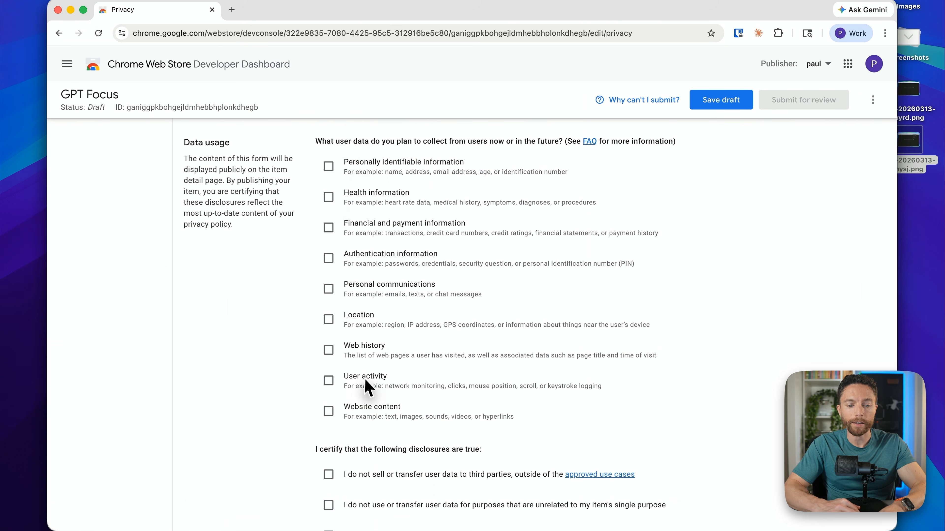
Certify all three data usage disclosures and go to the Privacy policy URL field.
scroll(366, 387, down, 5)
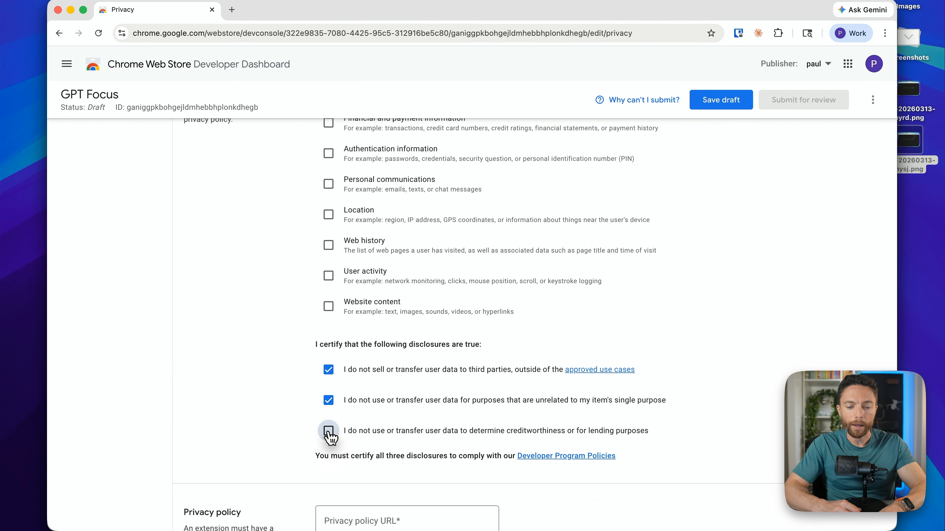
scroll(486, 434, down, 5)
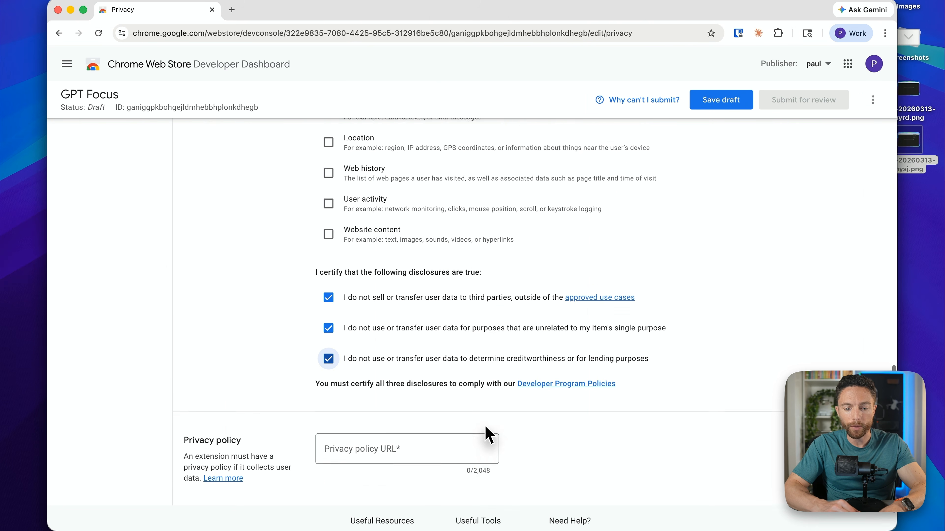
scroll(450, 363, down, 1)
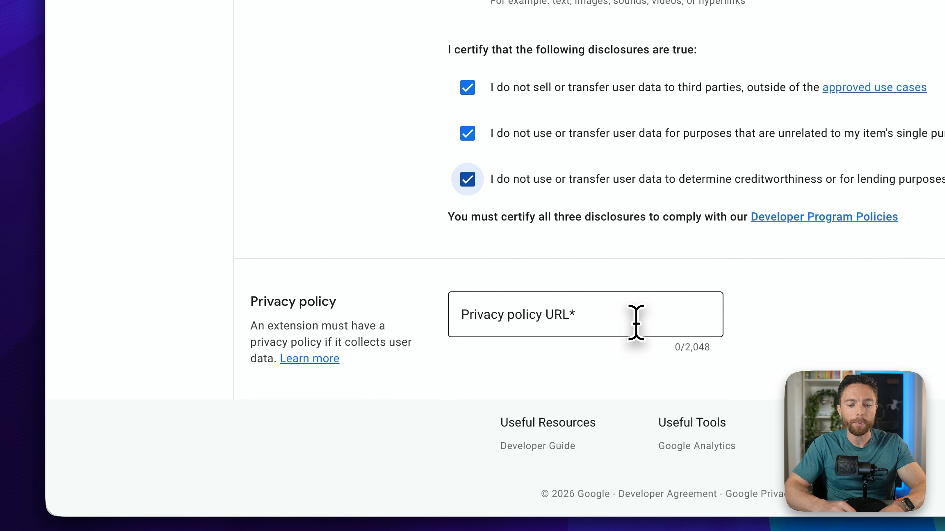
click(636, 322)
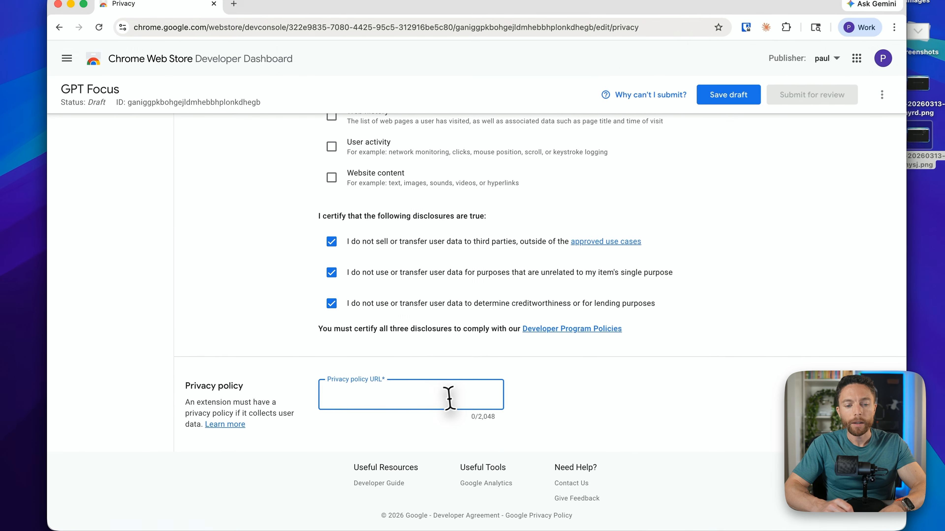
Switch to Claude and ask Cowork to create a privacy policy in plain text.
key(super+Tab)
scroll(404, 382, down, 3)
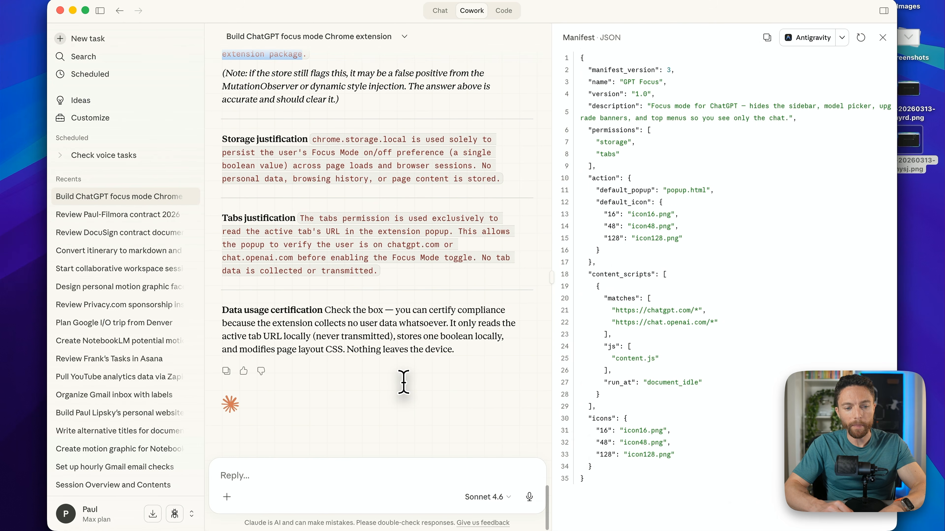
click(337, 469)
text(C)
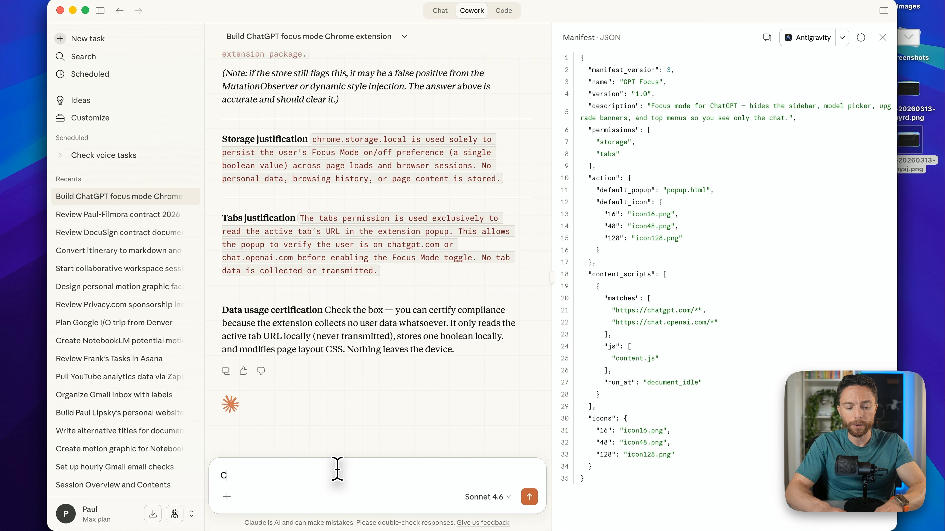
text(reate a privacy policy for me)
click(529, 498)
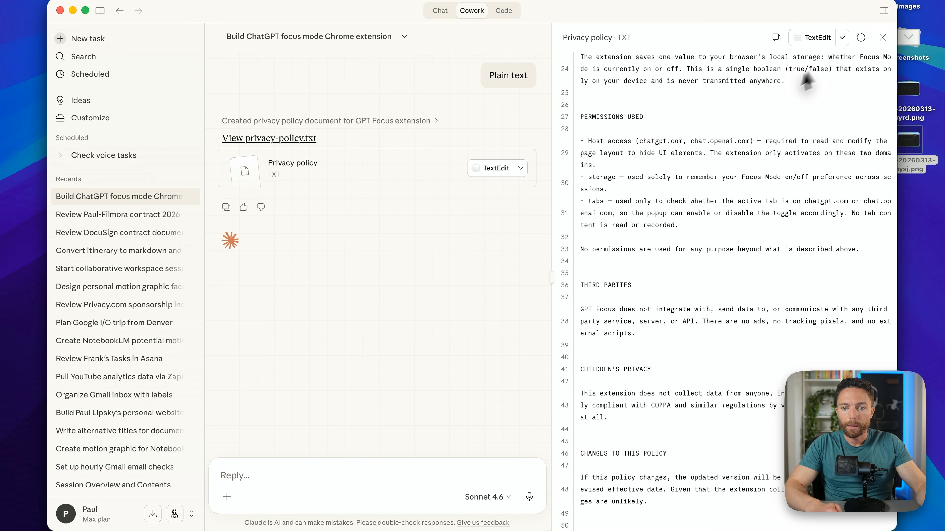
Copy the generated privacy policy text and paste it into the blank Google Docs document in Chrome.
click(776, 37)
scroll(740, 182, down, 3)
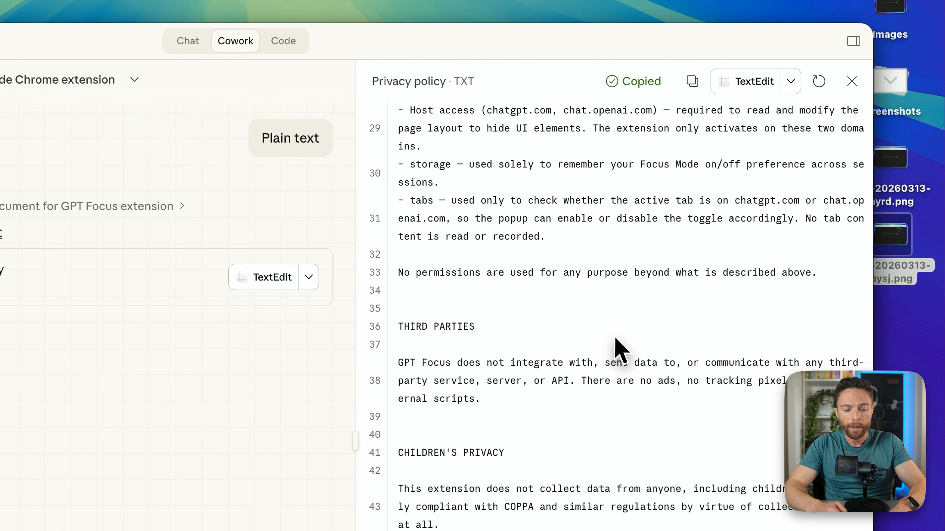
key(super+Tab)
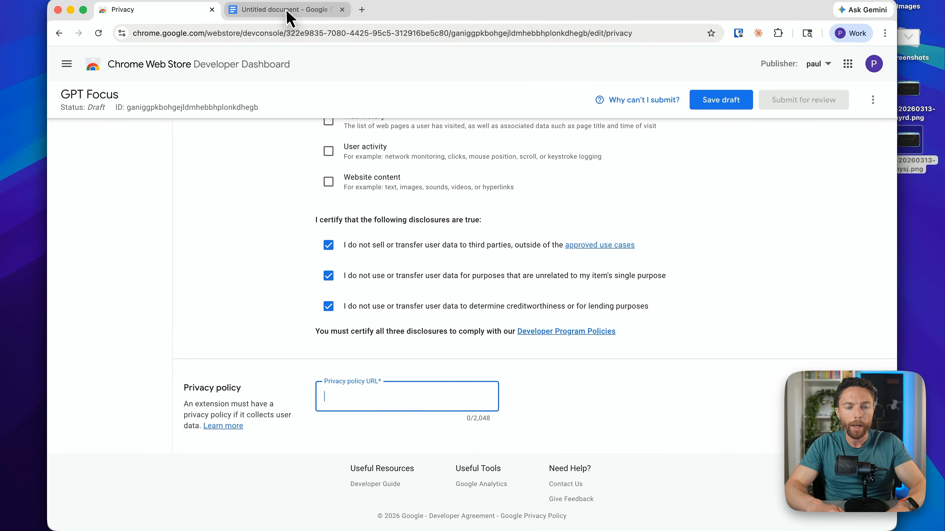
click(289, 16)
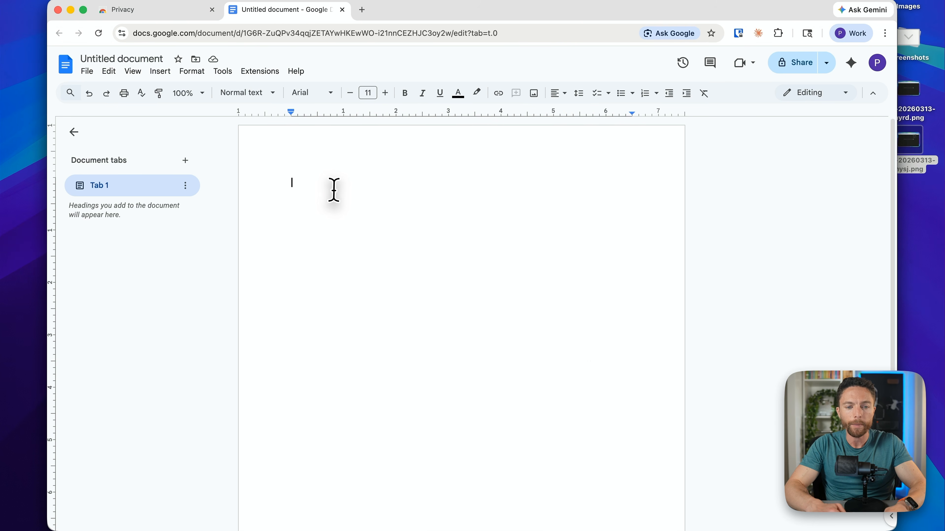
key(super+v)
scroll(342, 212, up, 15)
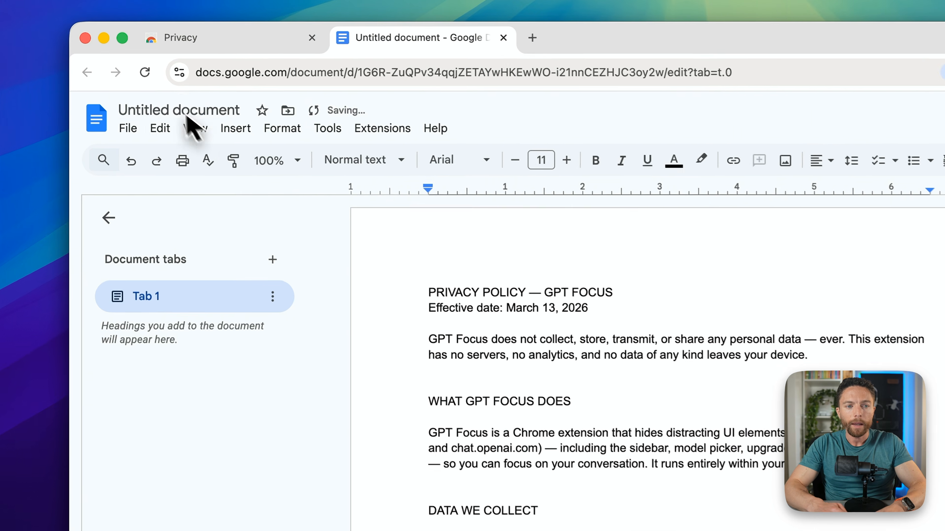
Rename the untitled Google Docs document as "Privacy Policy for GPT Focus".
click(157, 79)
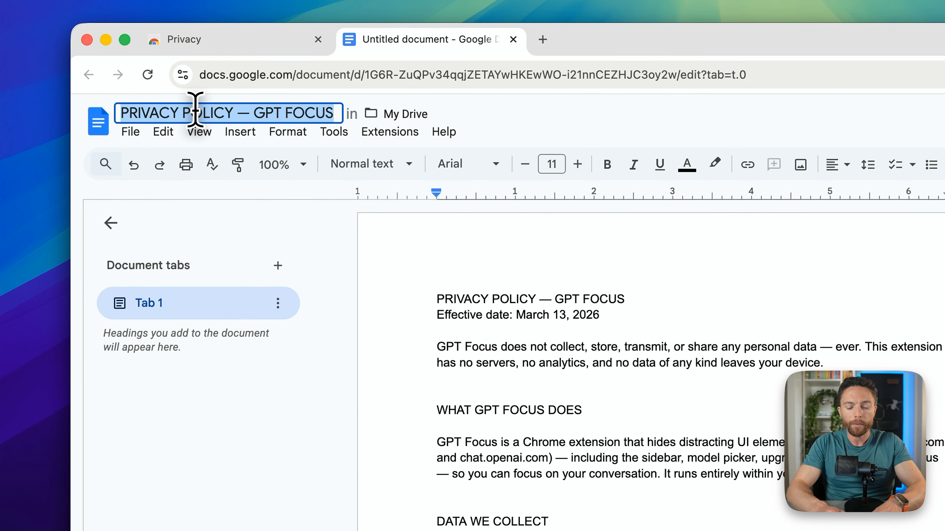
text(Priv)
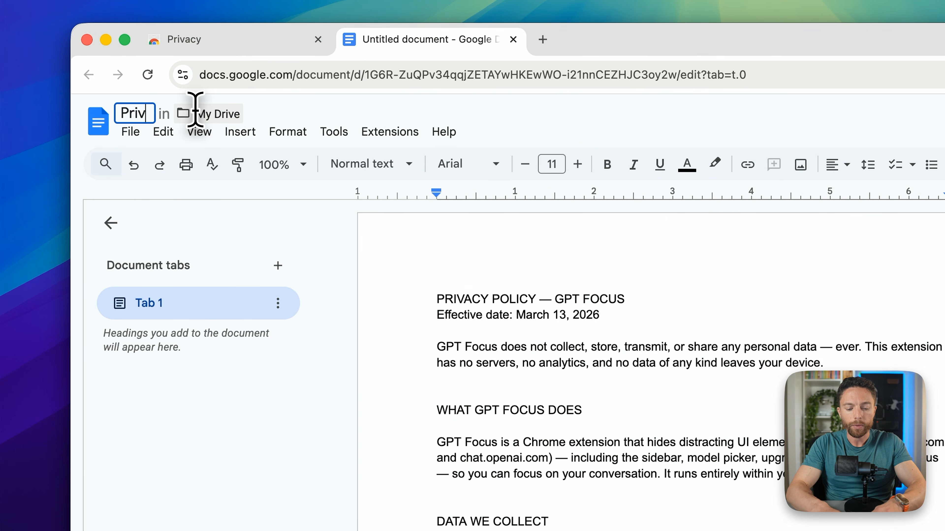
text(acy Policy for)
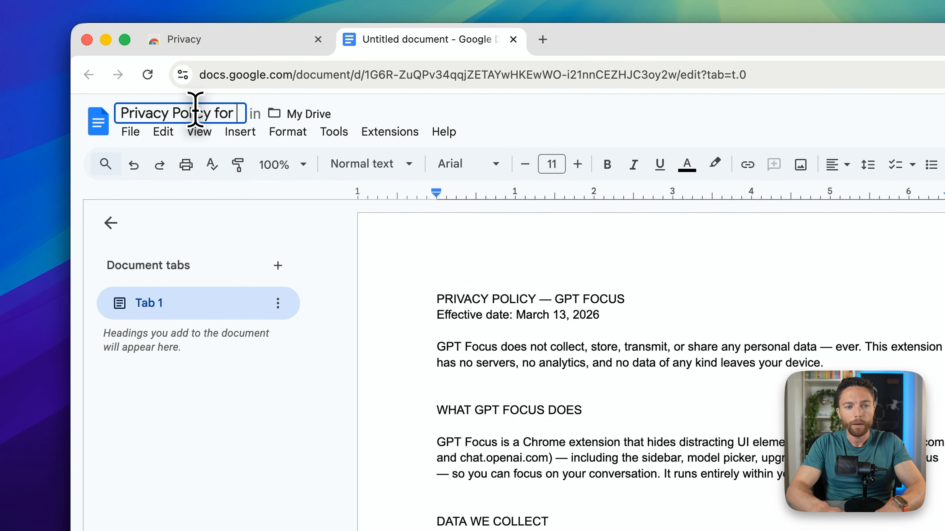
text( GPT Focus)
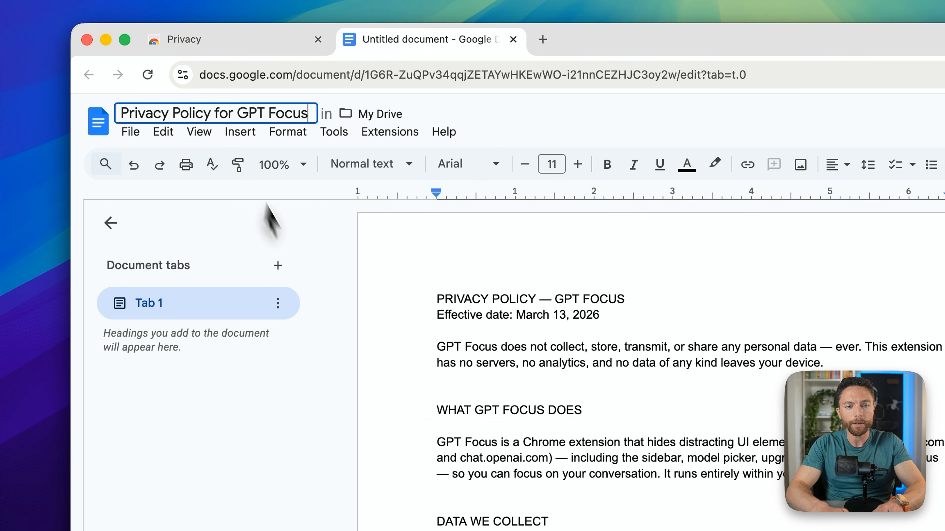
key(Return)
Share the privacy policy document by setting its general access to Anyone with the link as viewer.
click(830, 66)
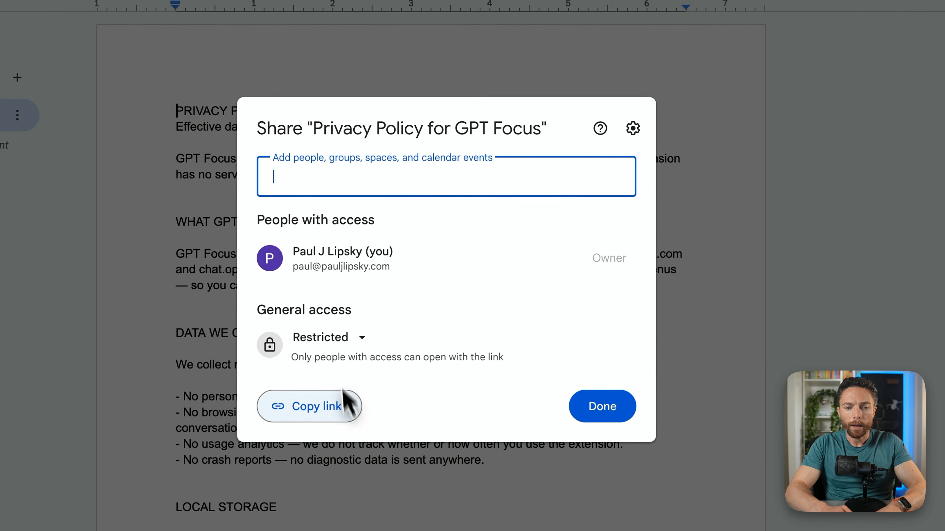
click(355, 338)
click(431, 491)
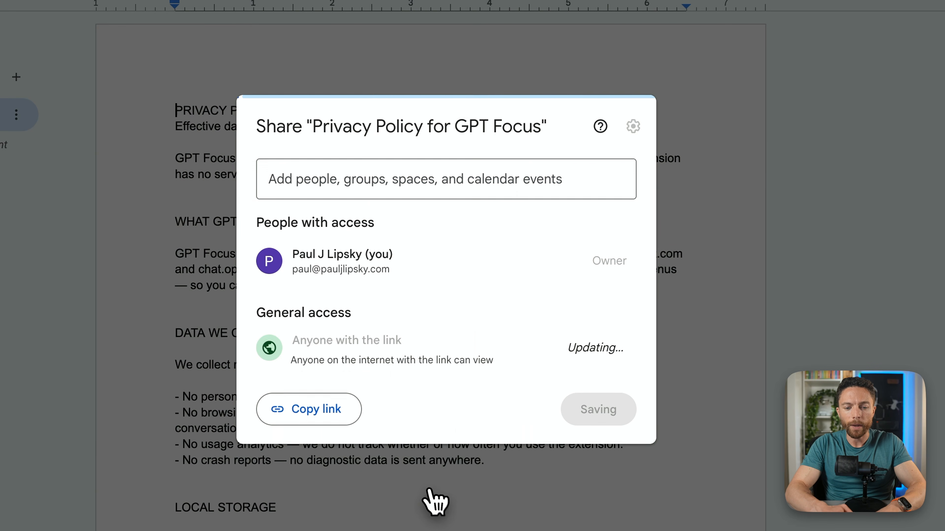
Copy the document's share link into the Privacy policy URL field on the store's Privacy page and save the draft.
click(331, 413)
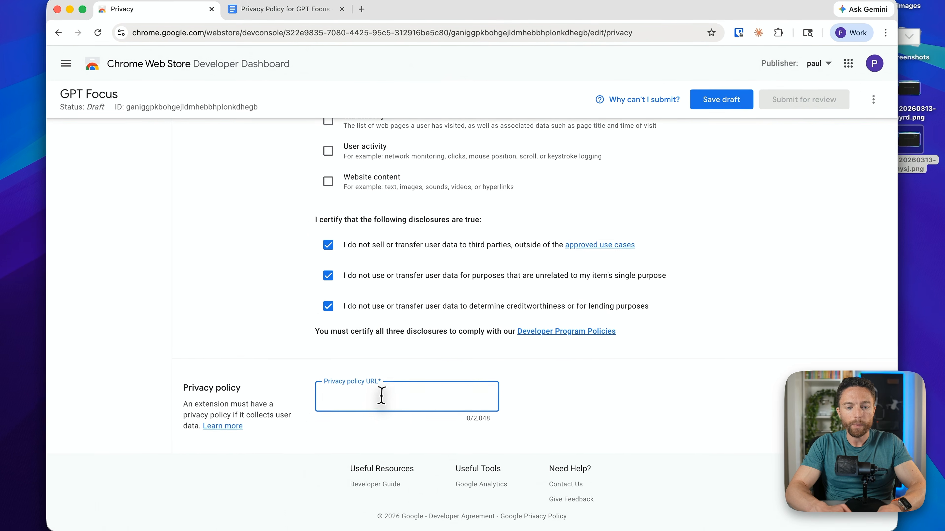
key(super+v)
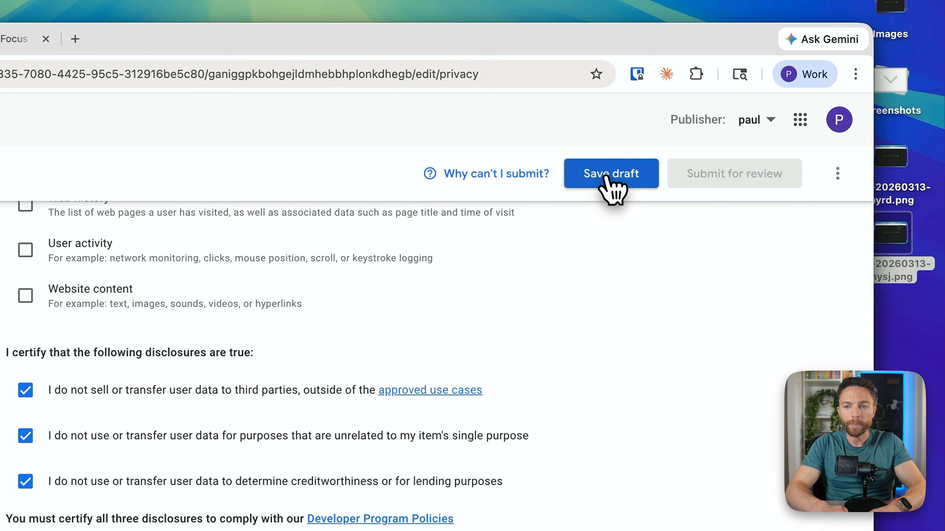
click(605, 181)
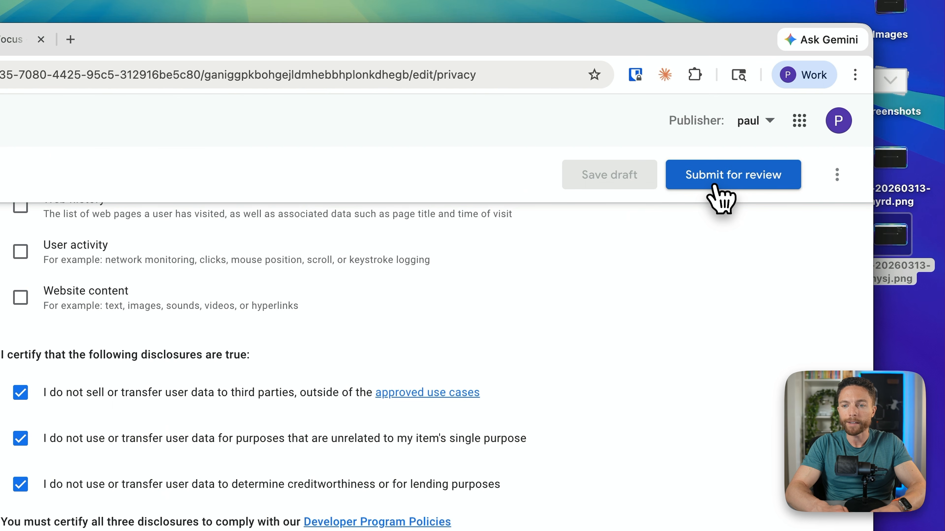
Submit GPT Focus for review, keeping automatic publishing after it has passed review enabled.
click(720, 185)
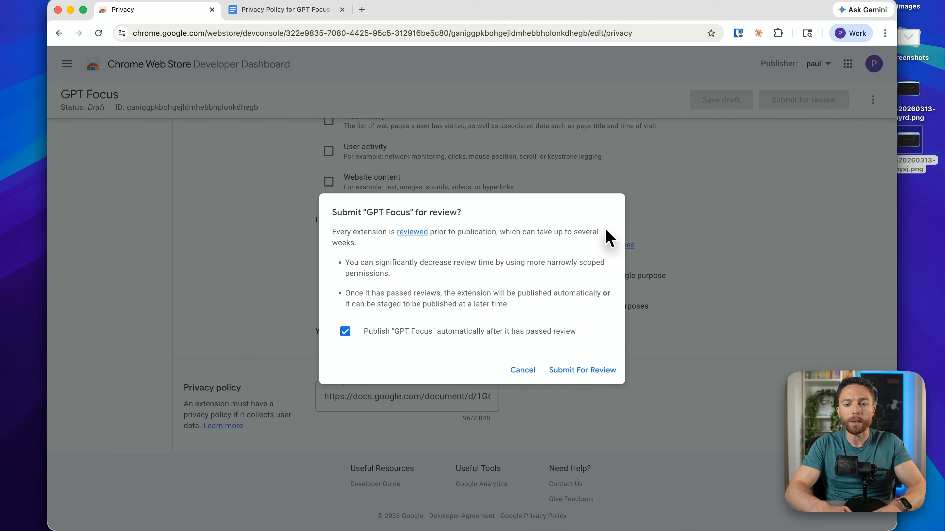
click(596, 376)
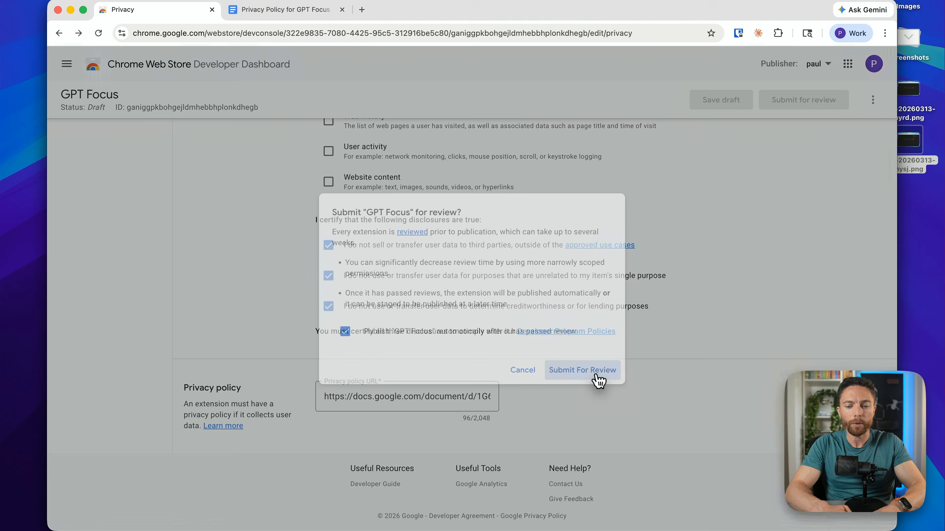